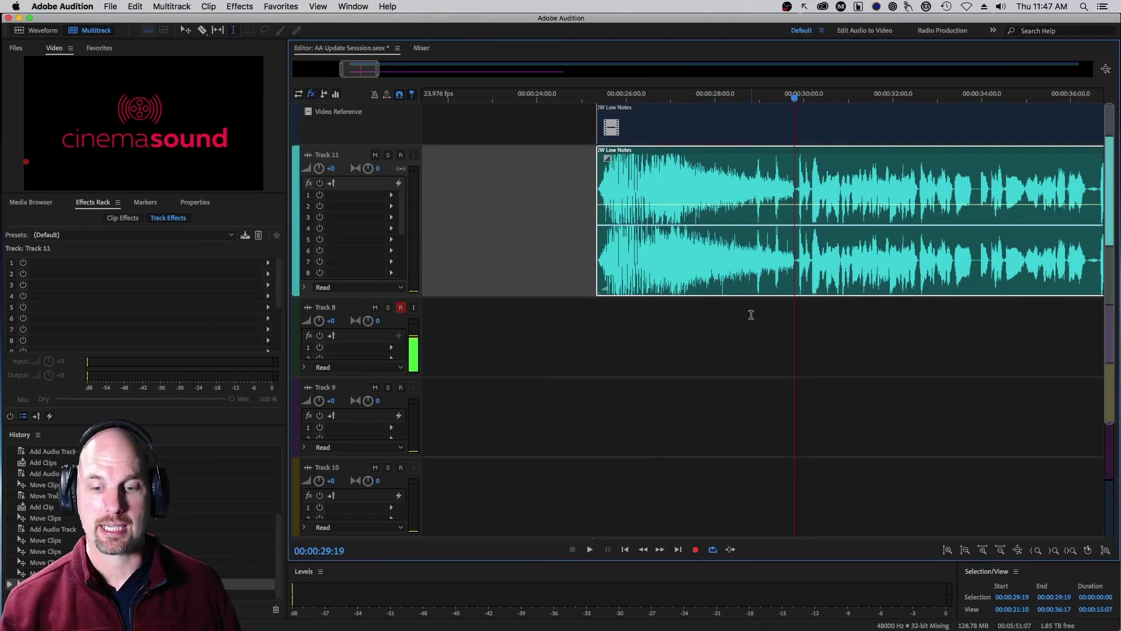
Step: Play back the session briefly, then switch recording to Punch and Roll mode
key("space")
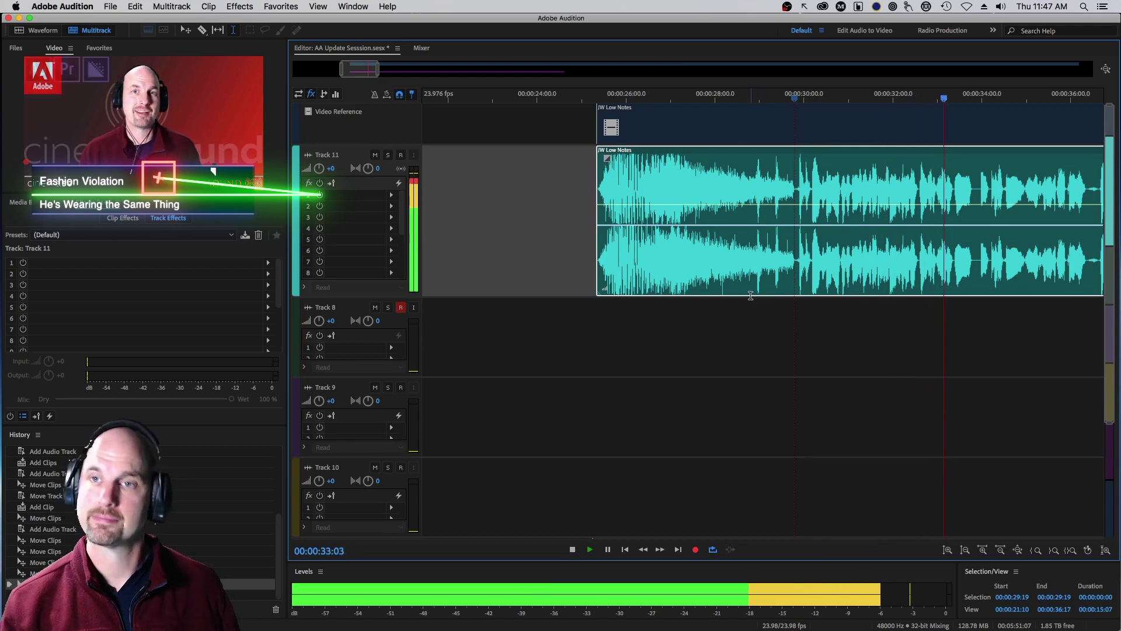
key("space")
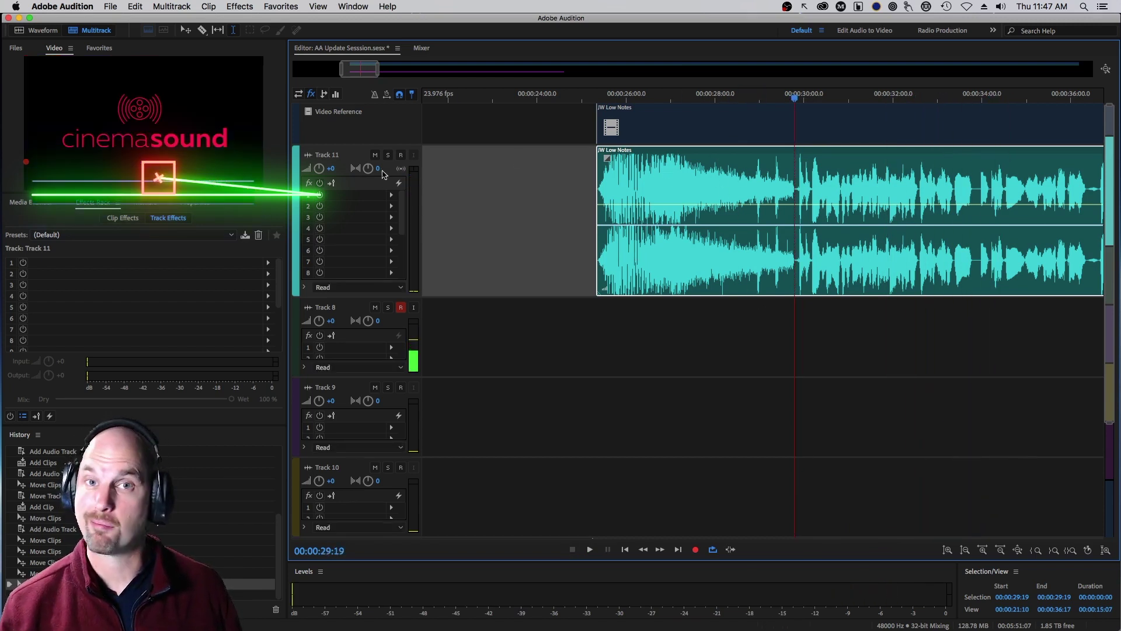
right_click(698, 550)
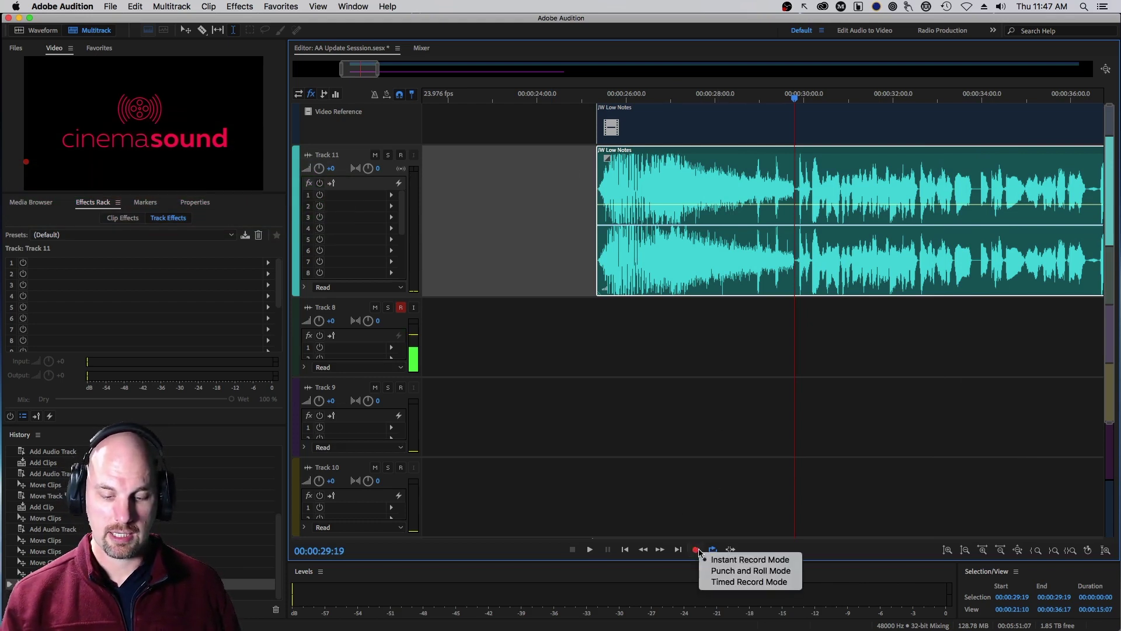
left_click(741, 572)
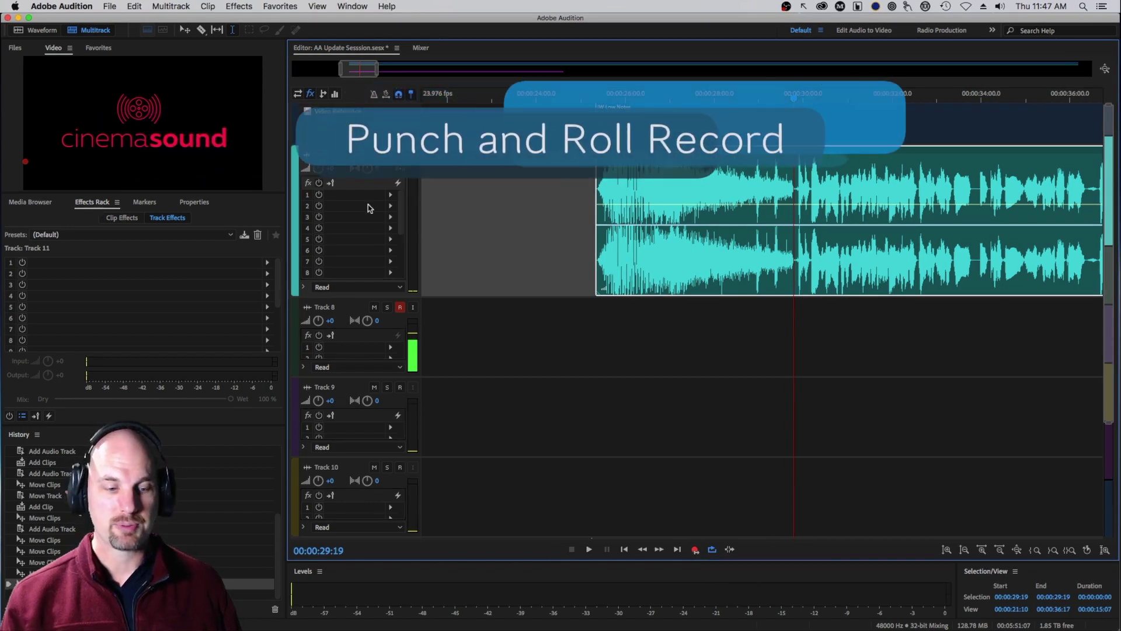
Step: Mute Track 11's music and record a punch-and-roll dialogue take on Track 8
left_click(375, 155)
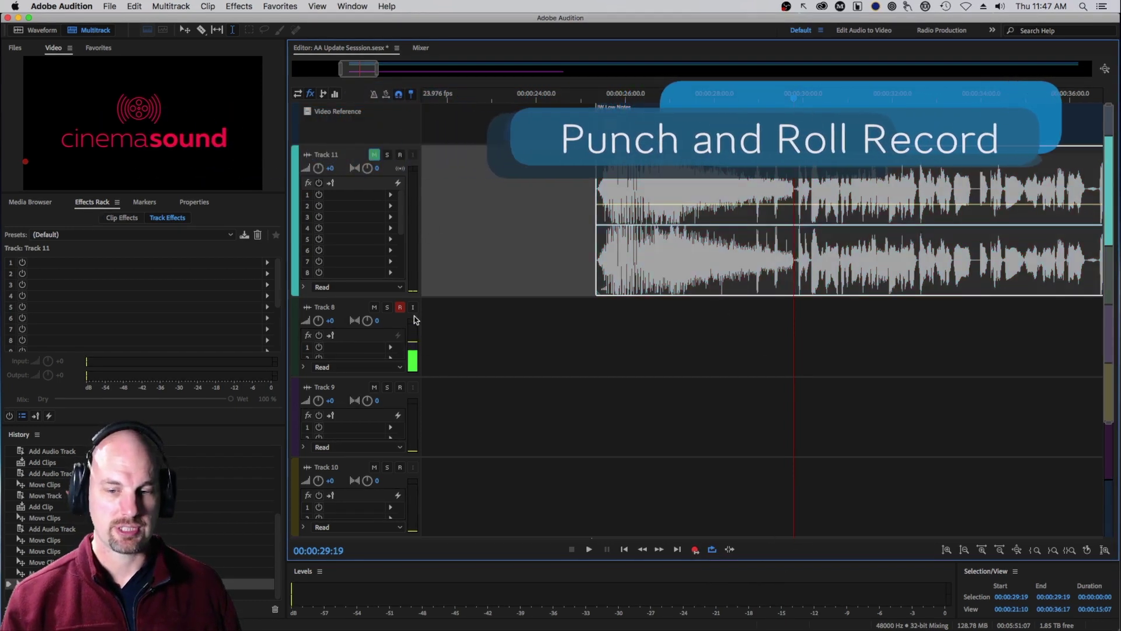
left_click(696, 549)
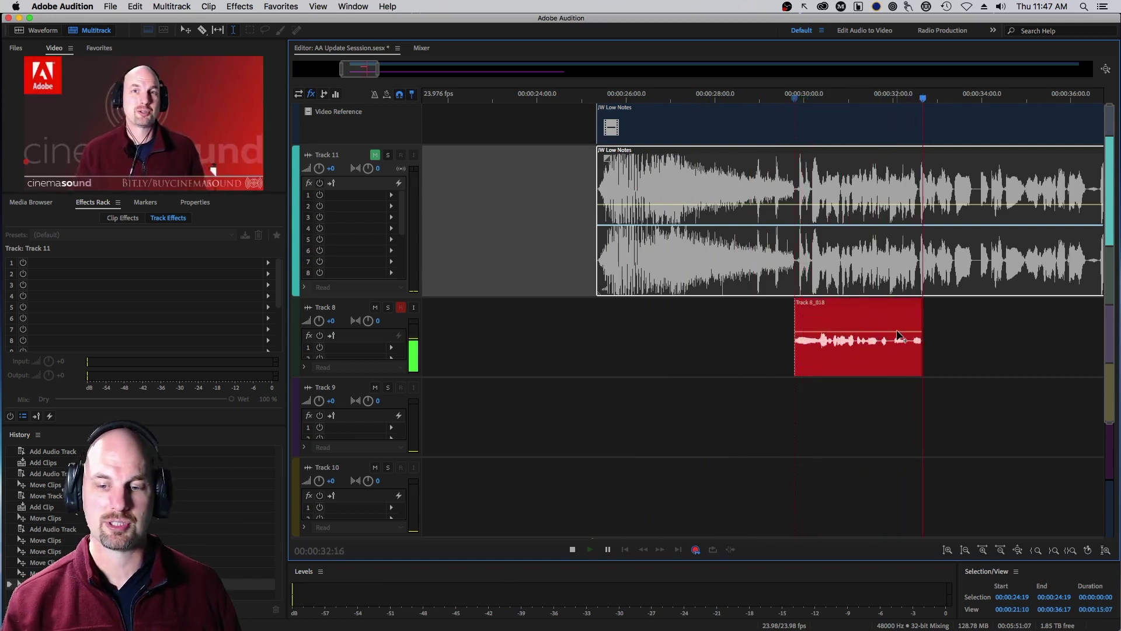
key("space")
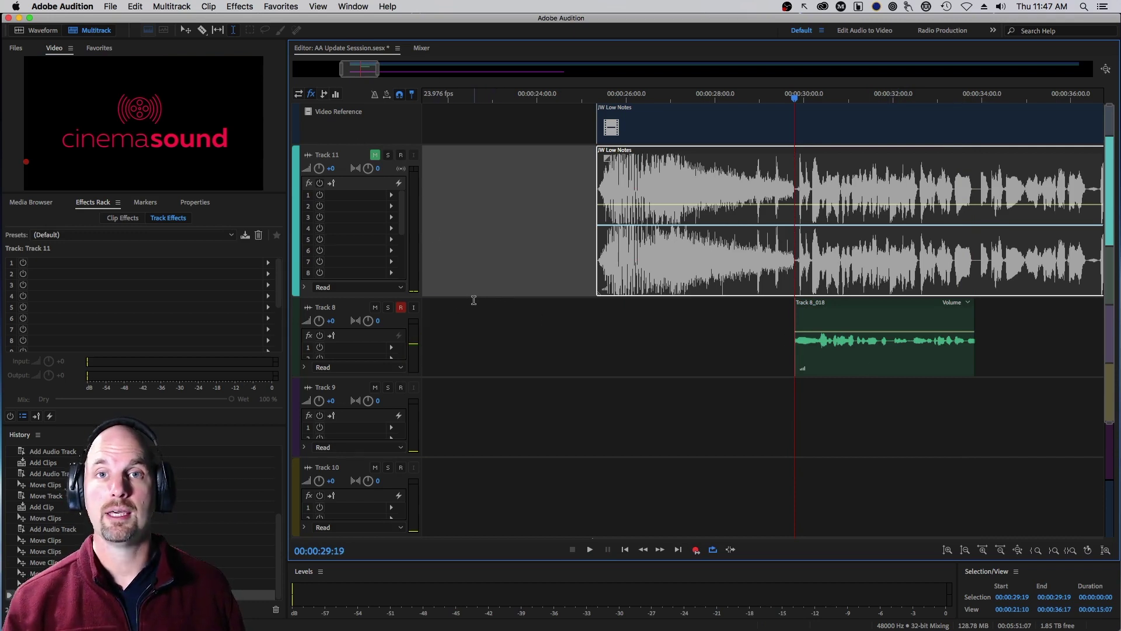
Step: In Playback and Recording preferences, change the pre-roll duration to 2 seconds
left_click(76, 7)
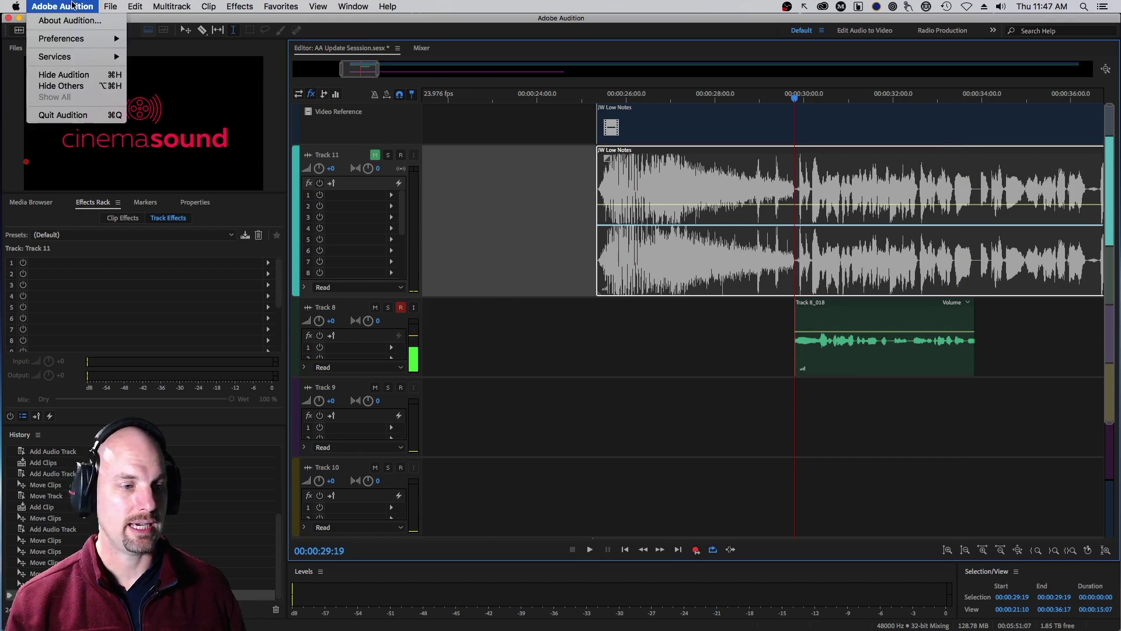
mouse_move(88, 38)
left_click(222, 190)
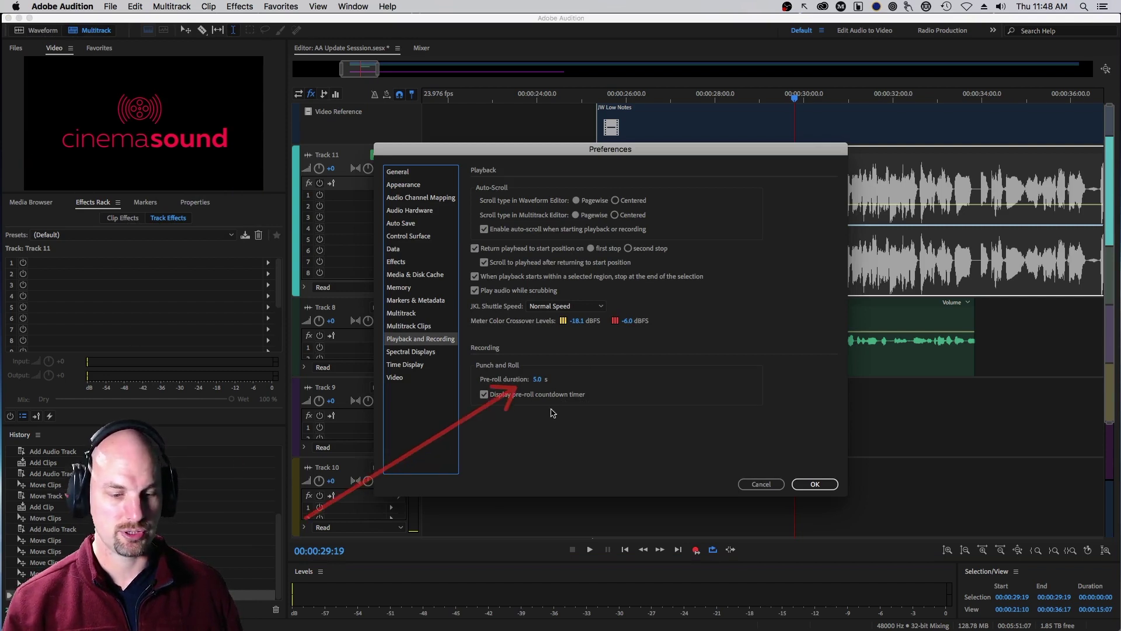
left_click(538, 380)
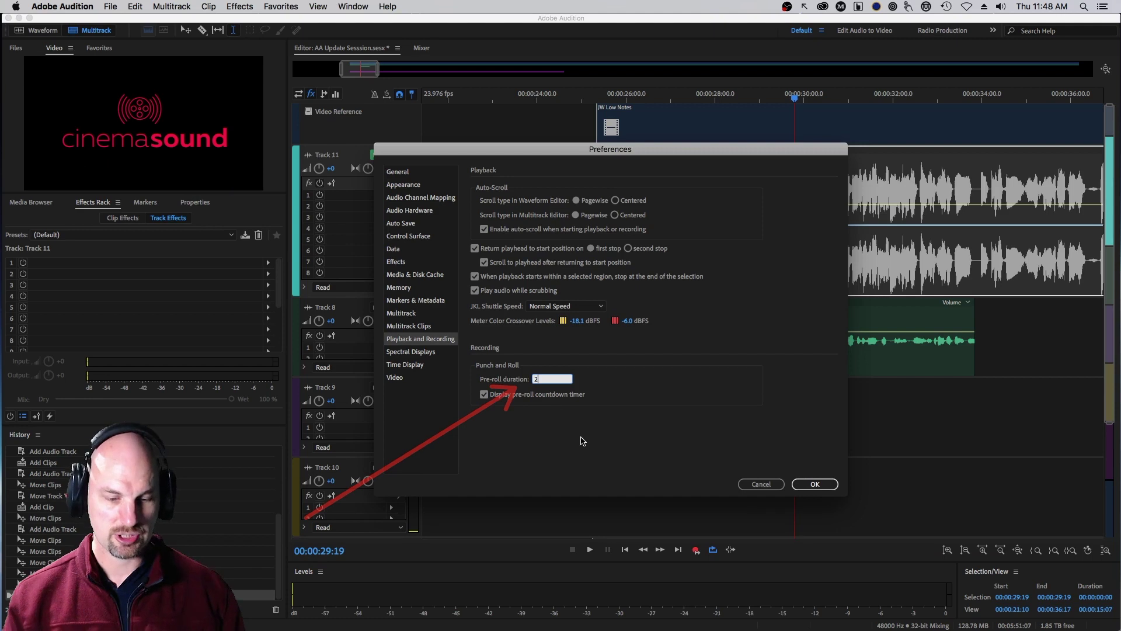
key("Return")
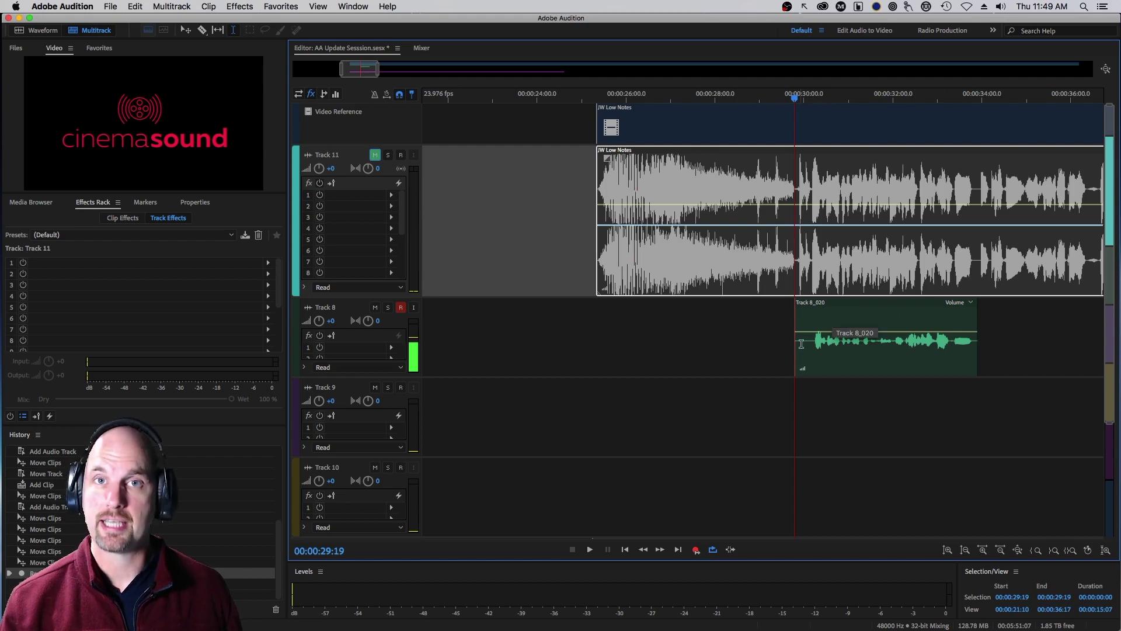
Step: Record successive punch-and-roll takes on Track 8, ending with take Track 8_028
left_click(696, 549)
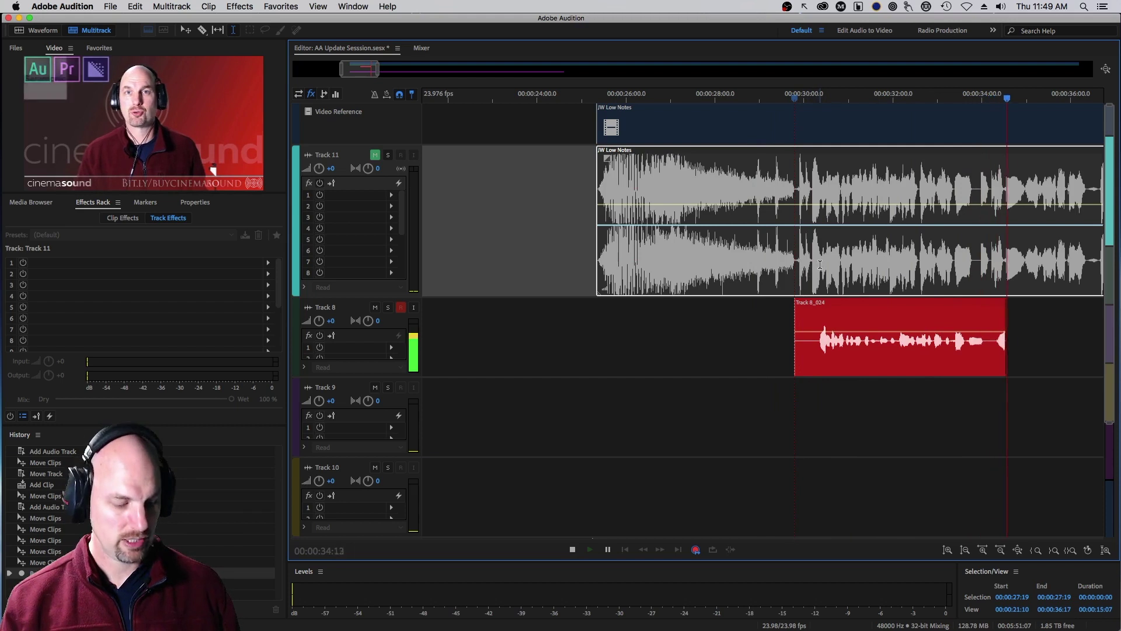
key("space")
key("space")
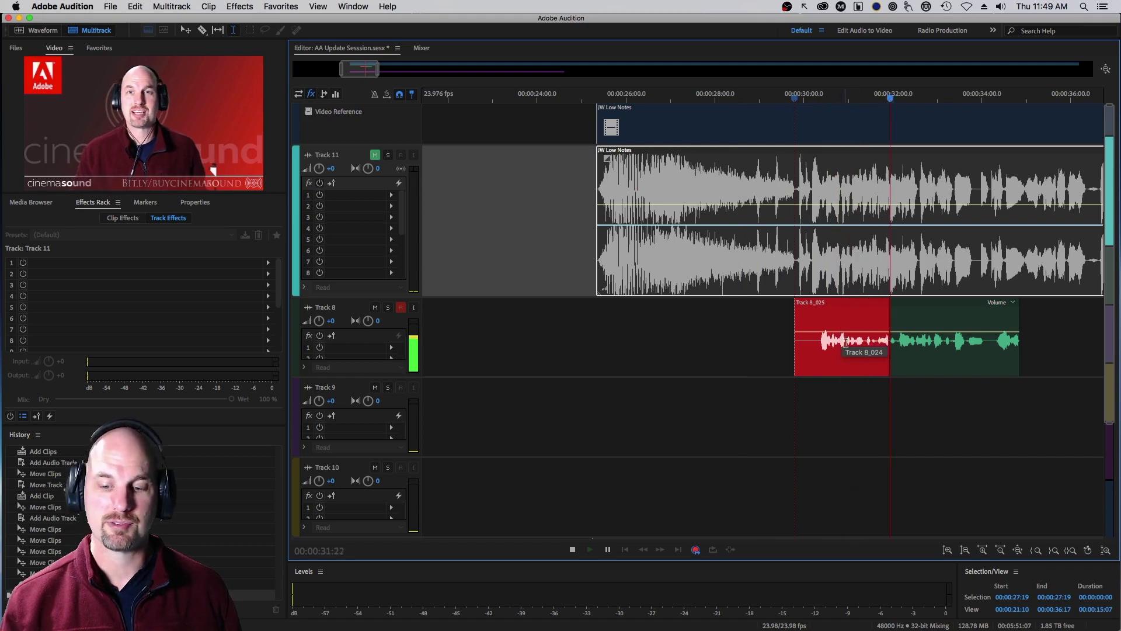
key("space")
key("space")
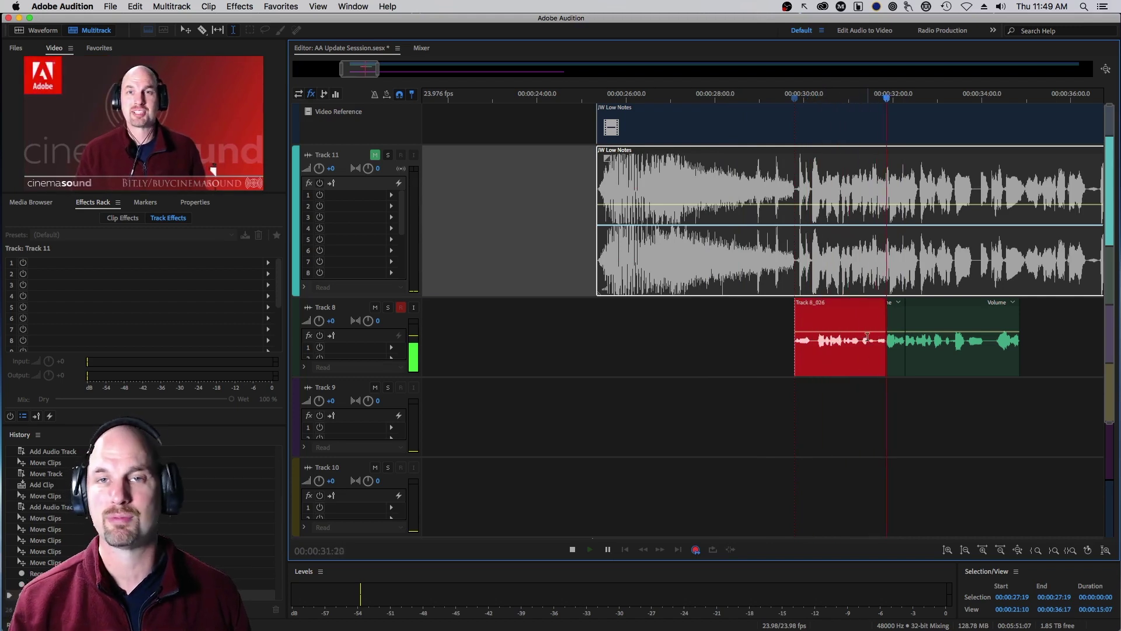
key("space")
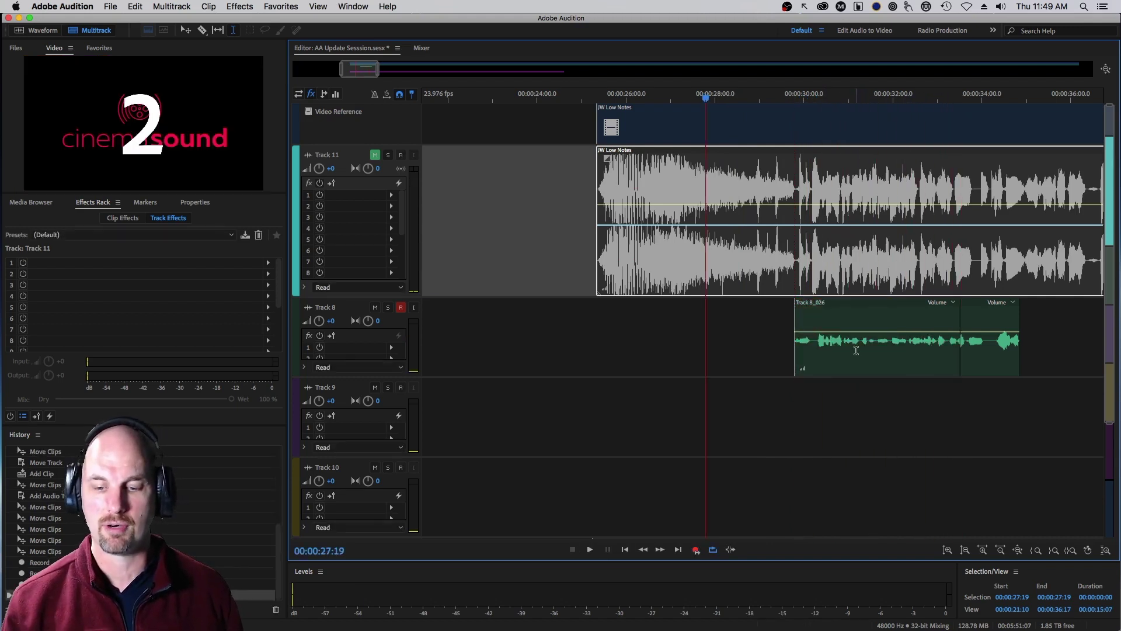
key("space")
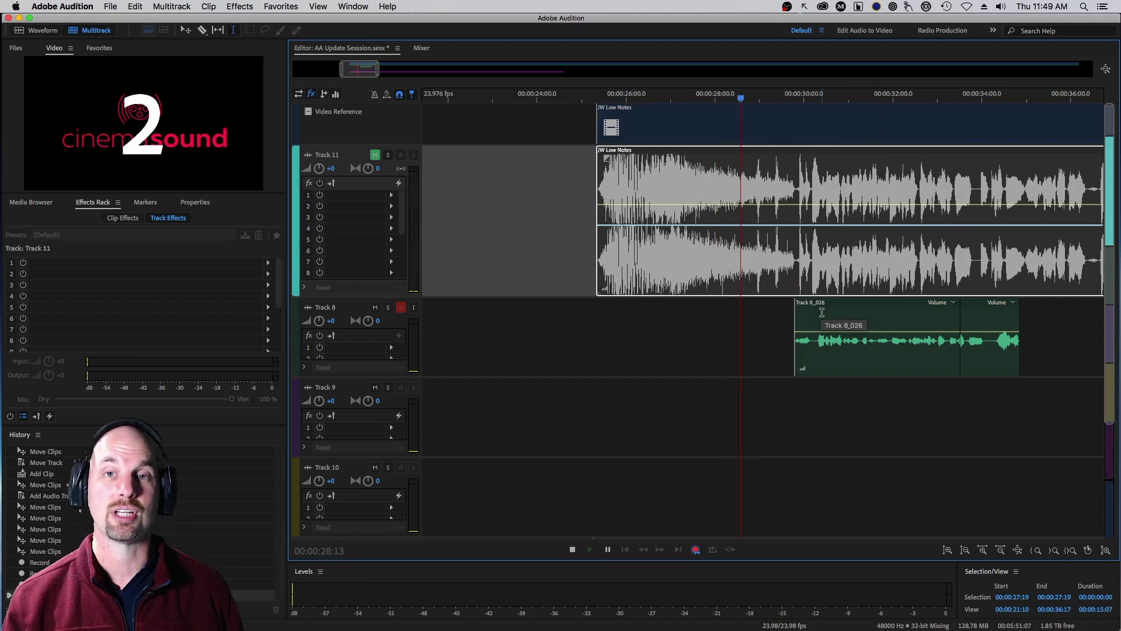
key("shift+space")
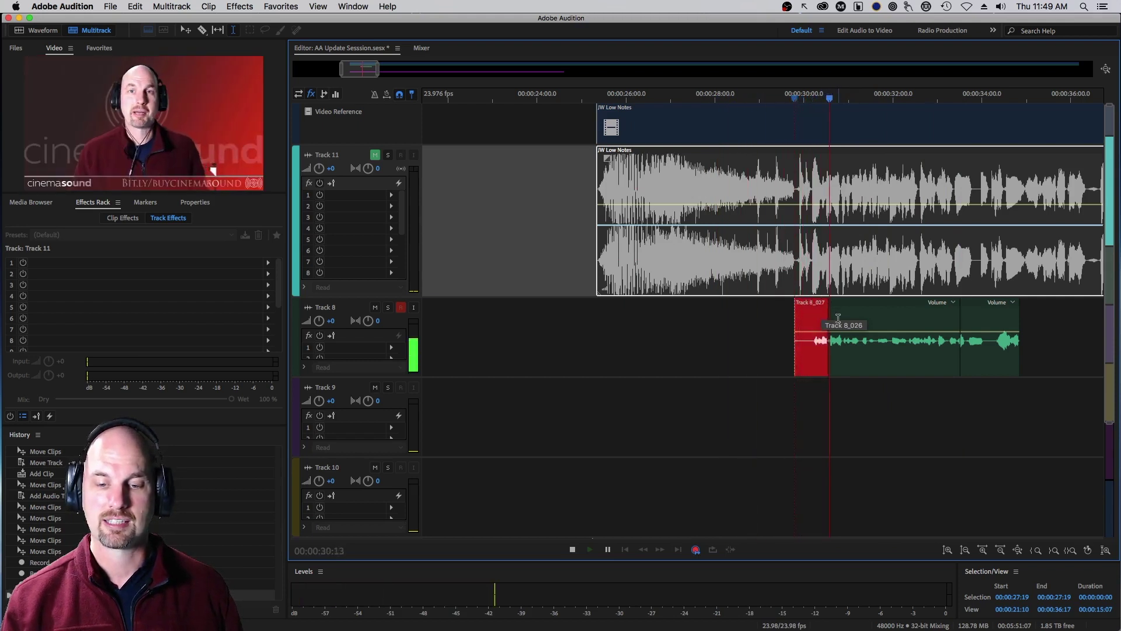
key("space")
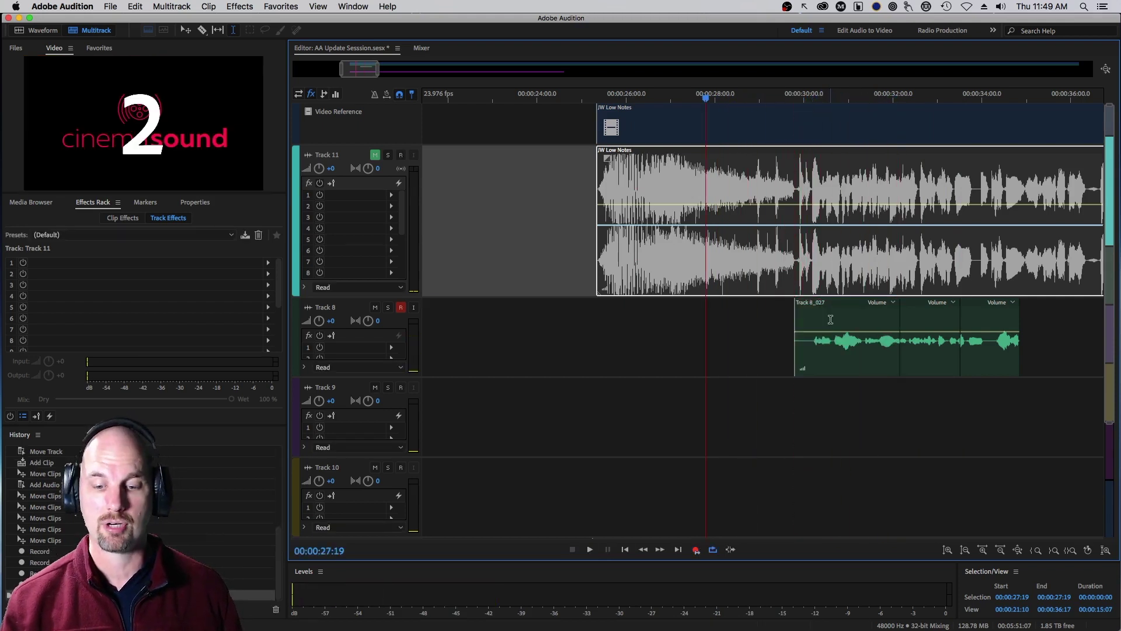
key("shift+space")
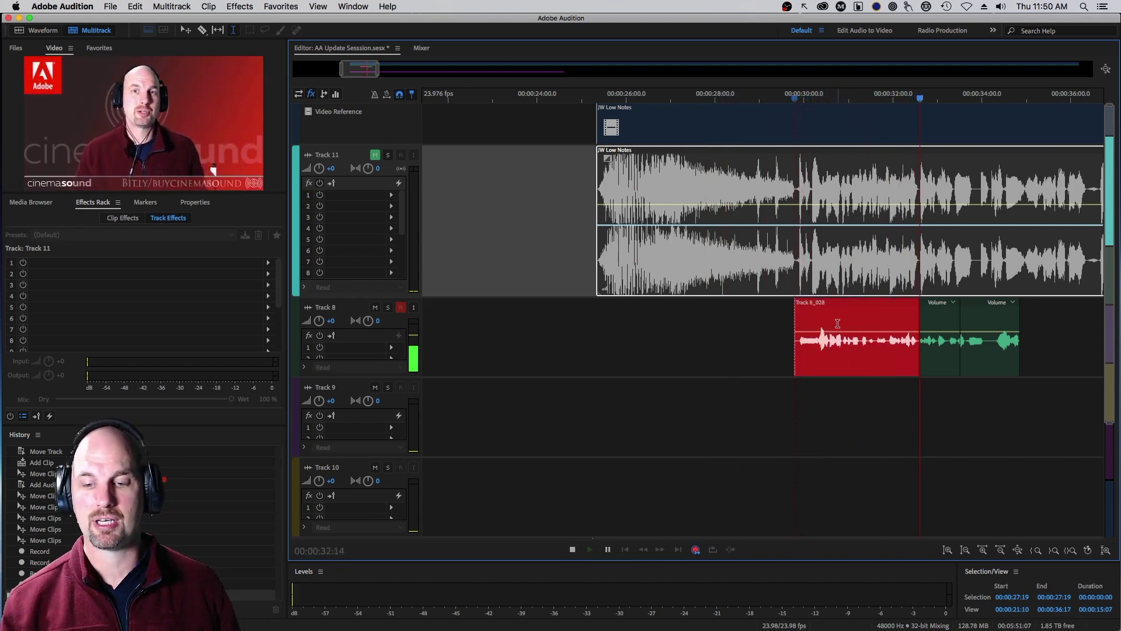
key("space")
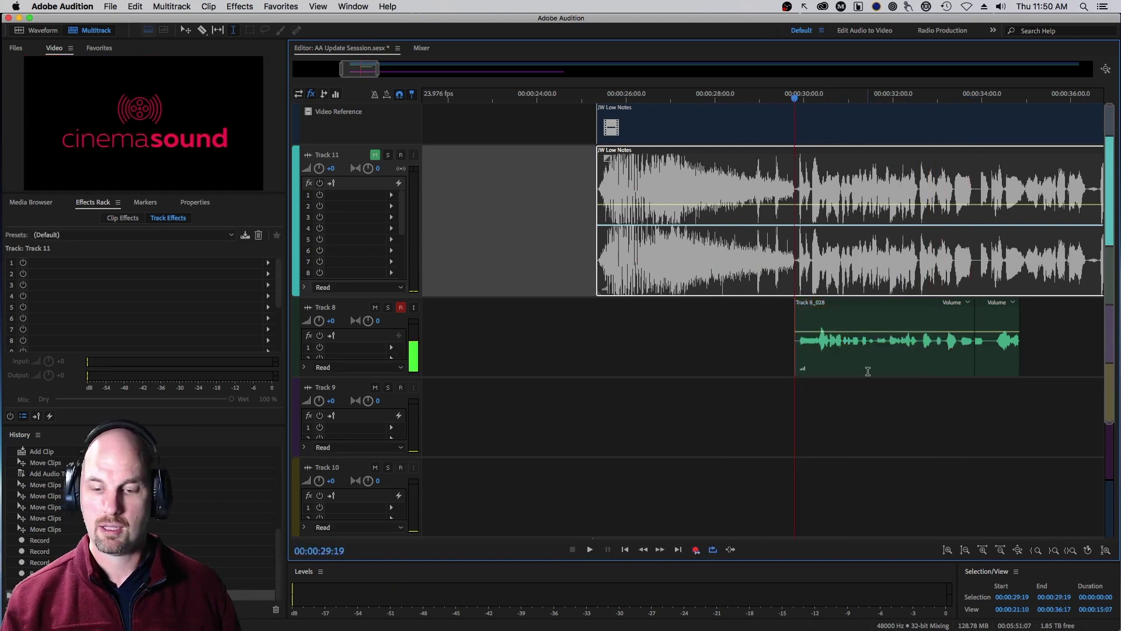
Step: Disarm Track 8, unmute Track 11's music, and audition the latest take against it
left_click(401, 308)
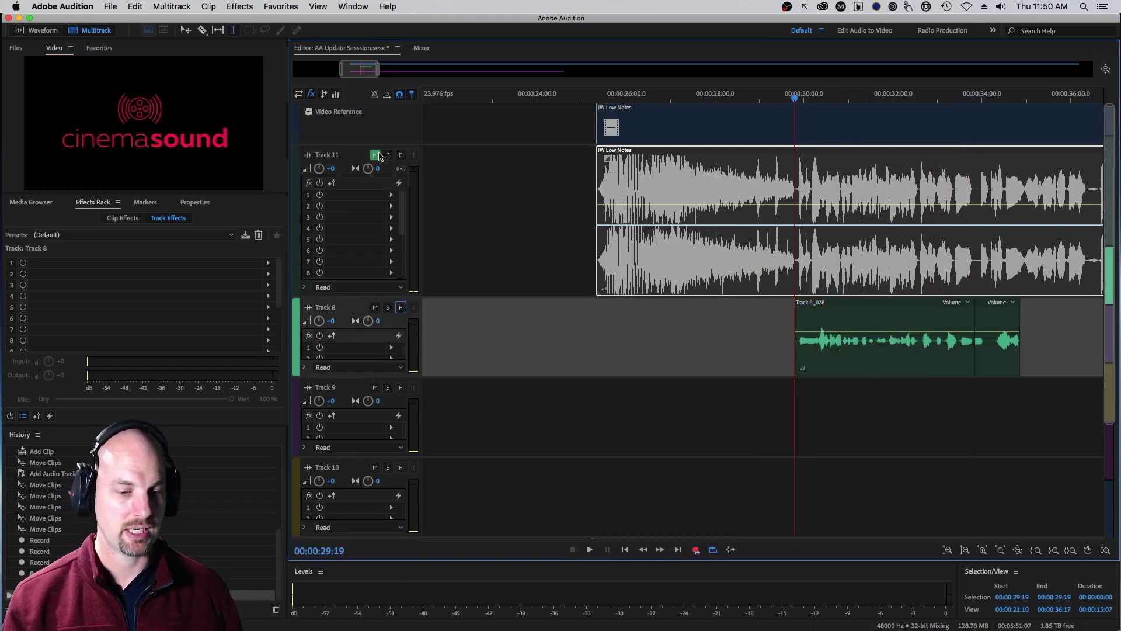
left_click(375, 155)
key("space")
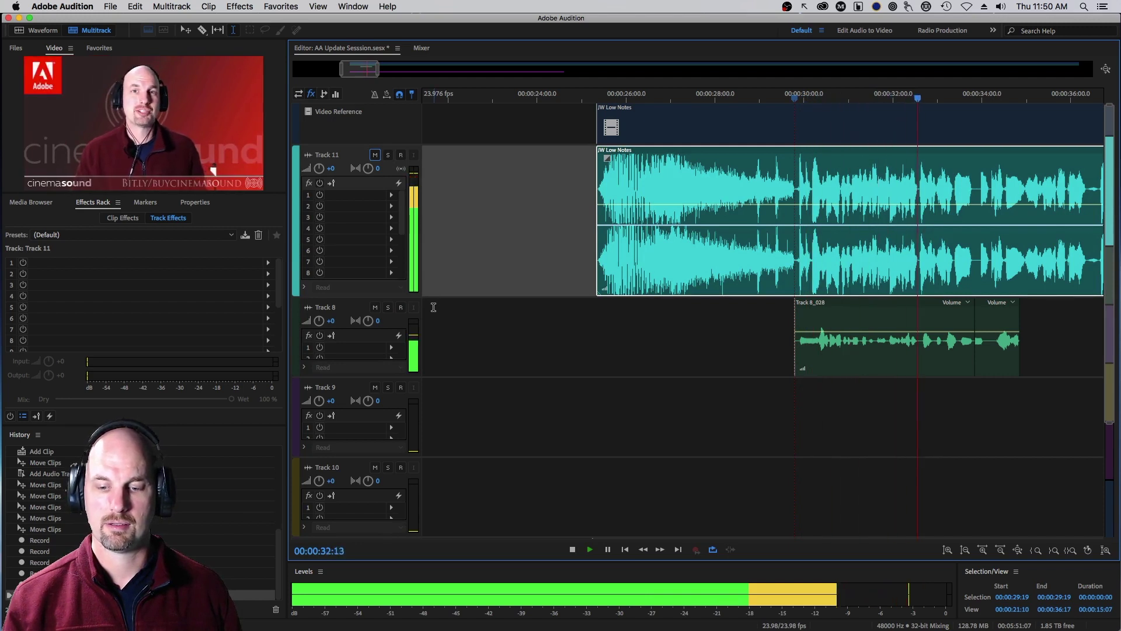
key("space")
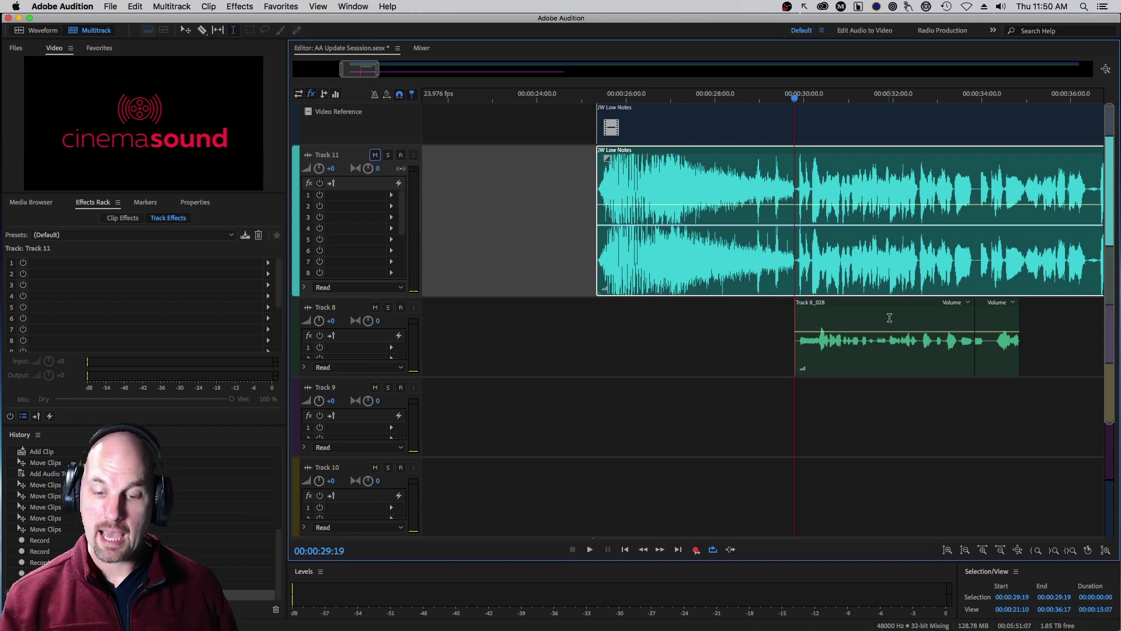
Step: Mute Track 9, move Track 8_028 to Track 9 and takes 8_027, 8_026, 8_025, 8_024, 8_020 to Track 10
left_click(375, 387)
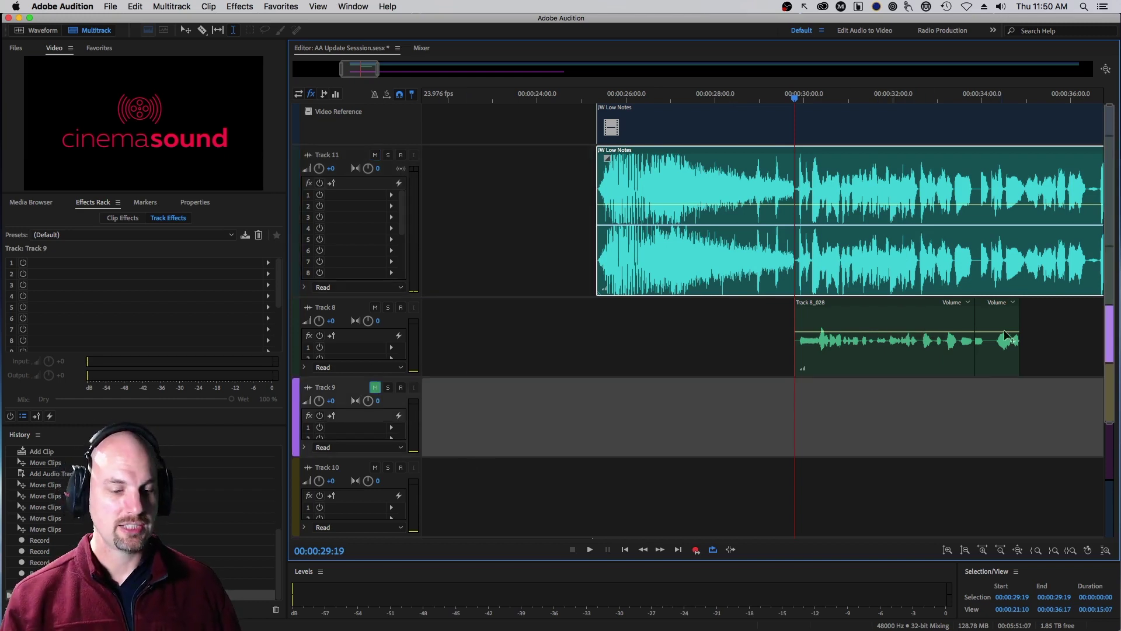
left_click_drag(868, 307, 882, 391)
left_click_drag(862, 308, 863, 468)
left_click(874, 307)
left_click_drag(874, 363, 878, 492)
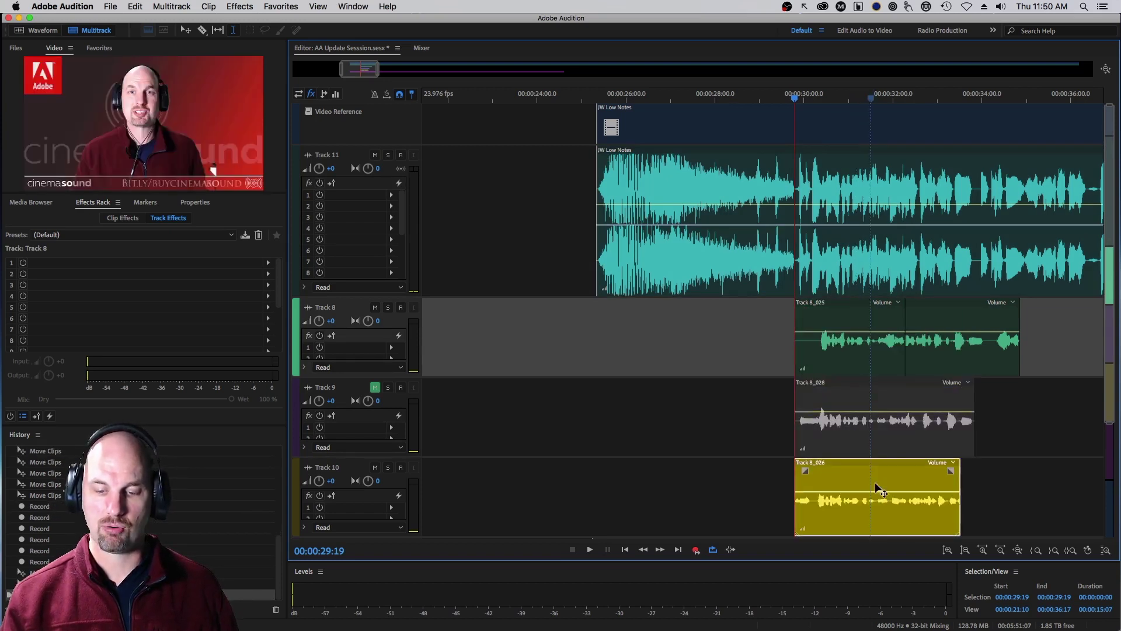
left_click(872, 308)
left_click_drag(873, 308, 875, 467)
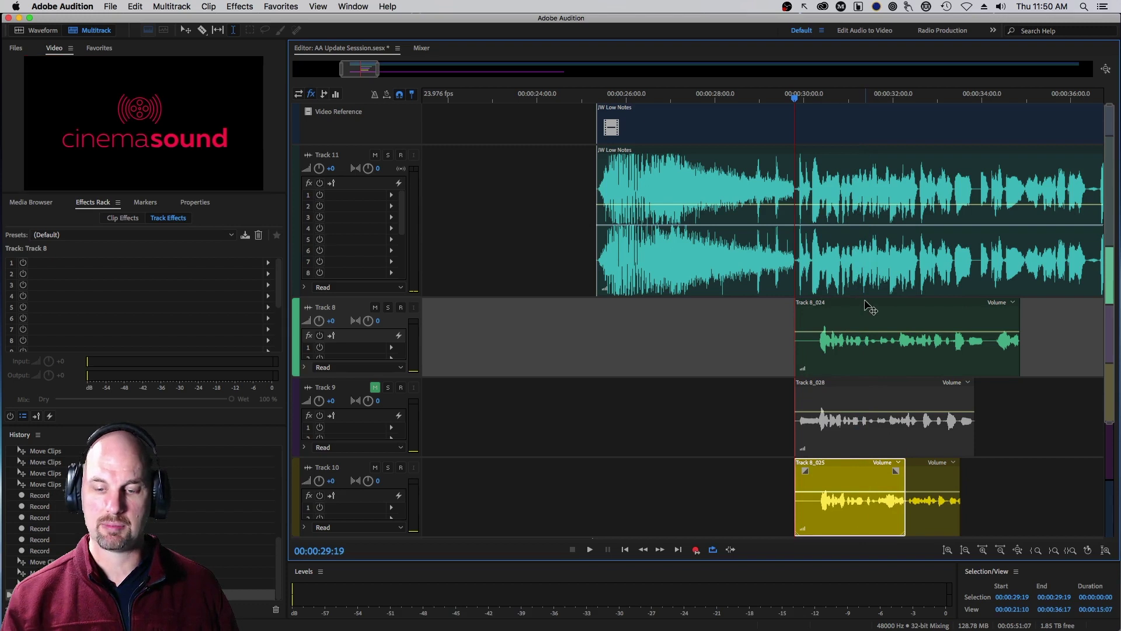
left_click_drag(871, 308, 875, 482)
left_click_drag(874, 307, 870, 468)
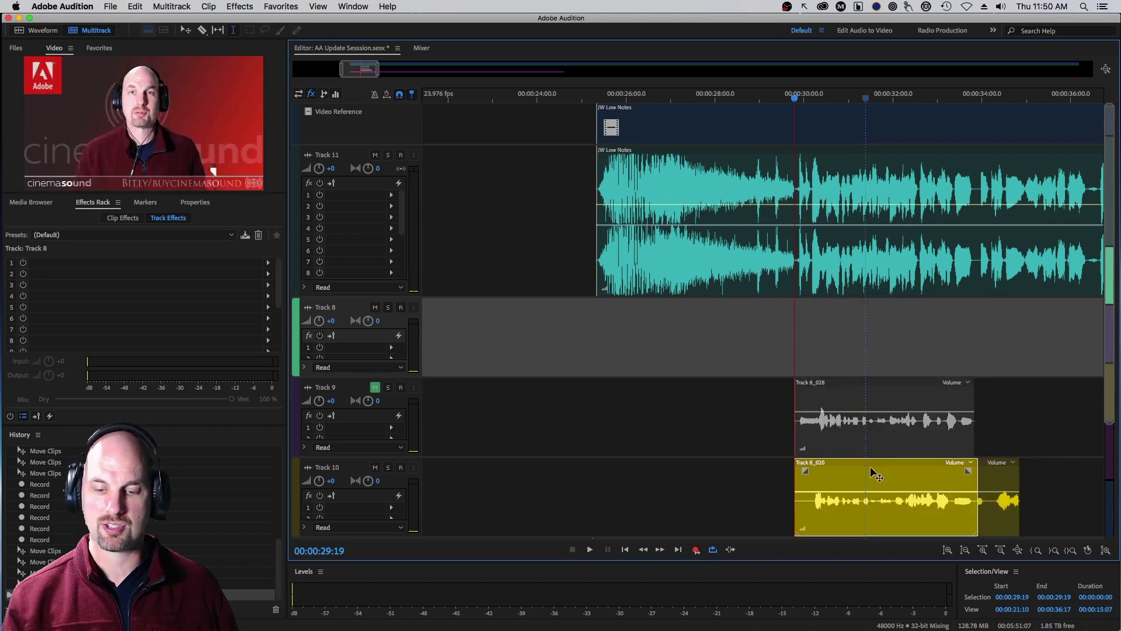
Step: Move Track 8_028 back onto Track 8, mute Track 10, and make Track 8 active
left_click_drag(844, 387, 860, 323)
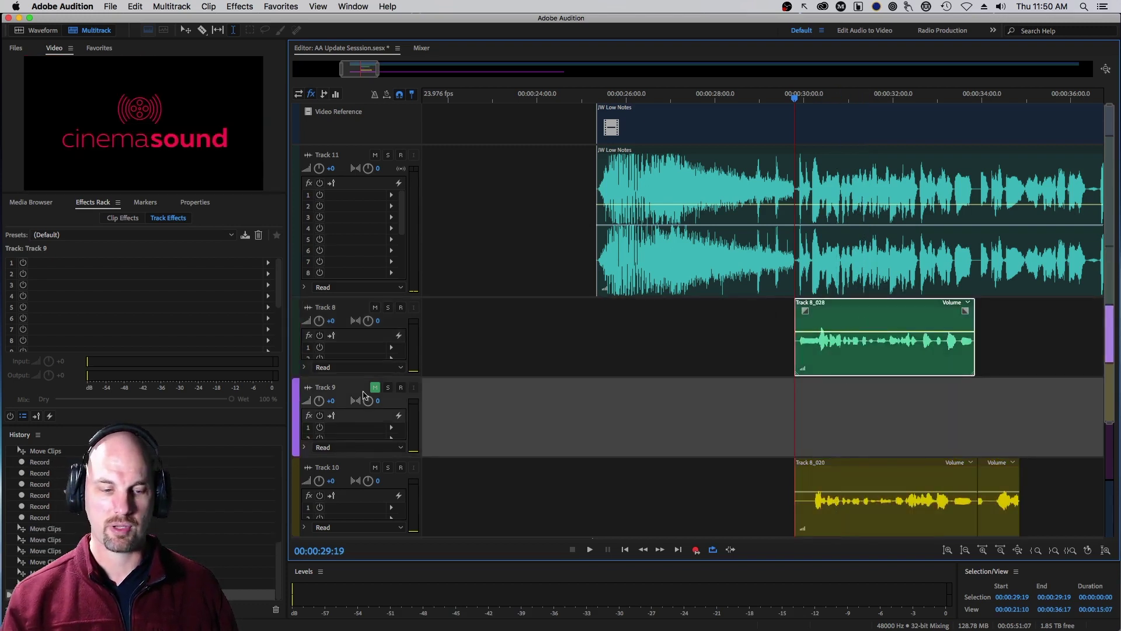
left_click(375, 467)
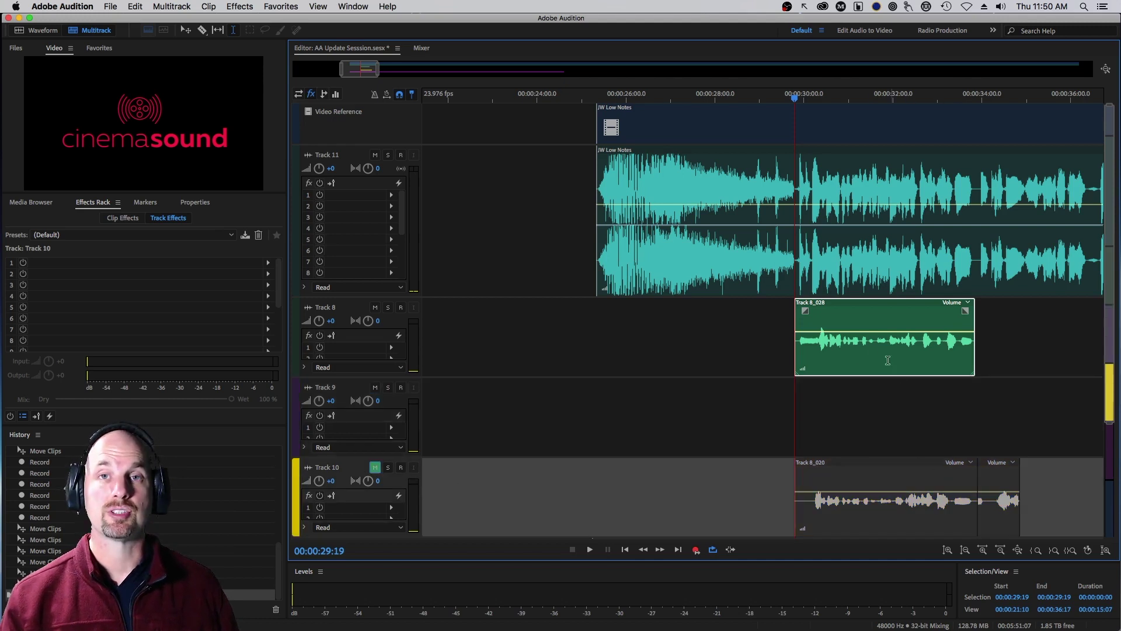
left_click(308, 468)
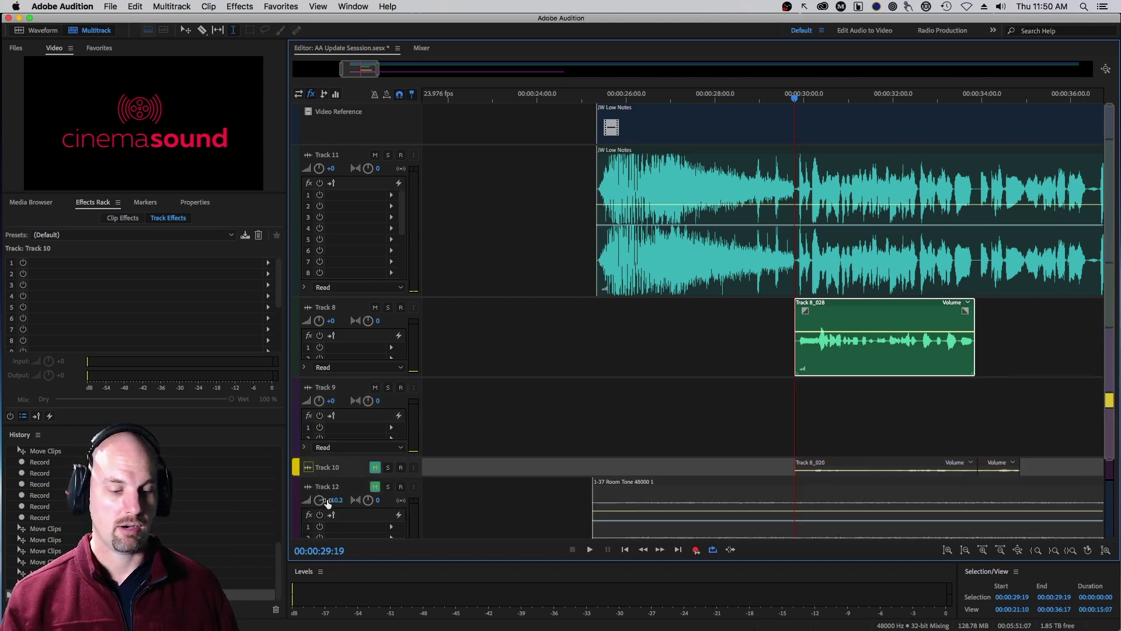
left_click(309, 468)
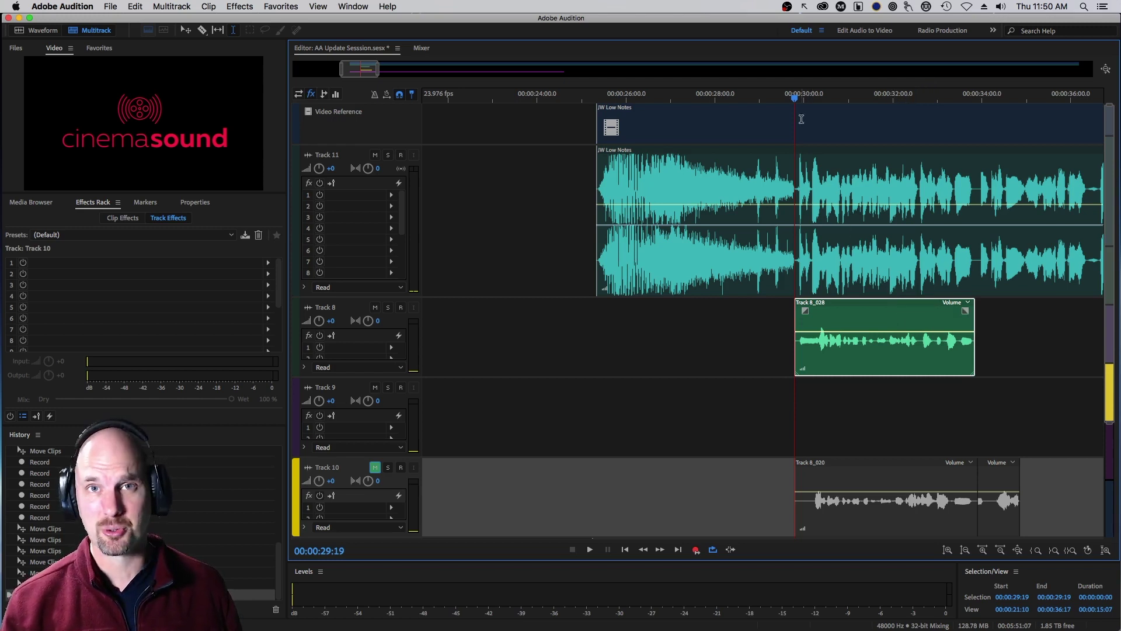
left_click(793, 310)
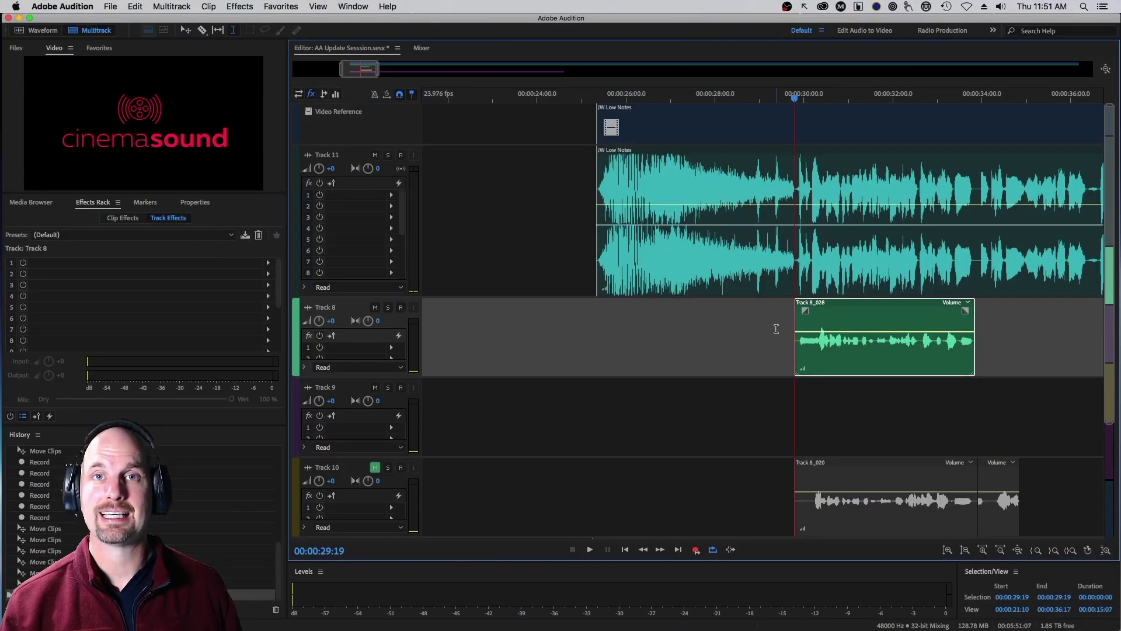
key("ctrl+backslash")
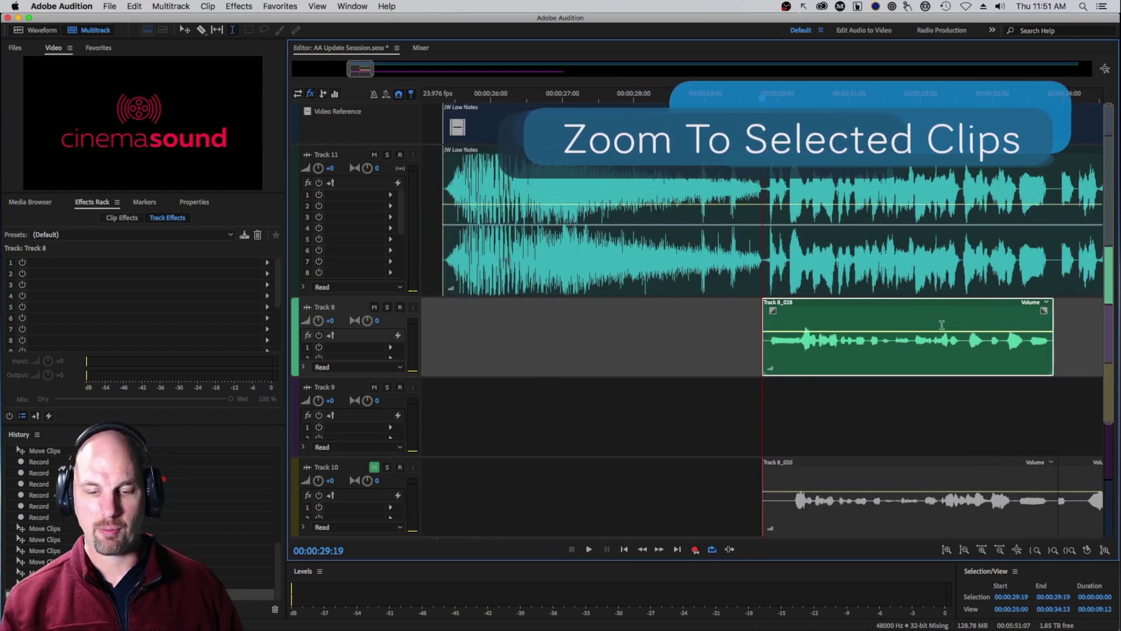
key("equal")
key("equal")
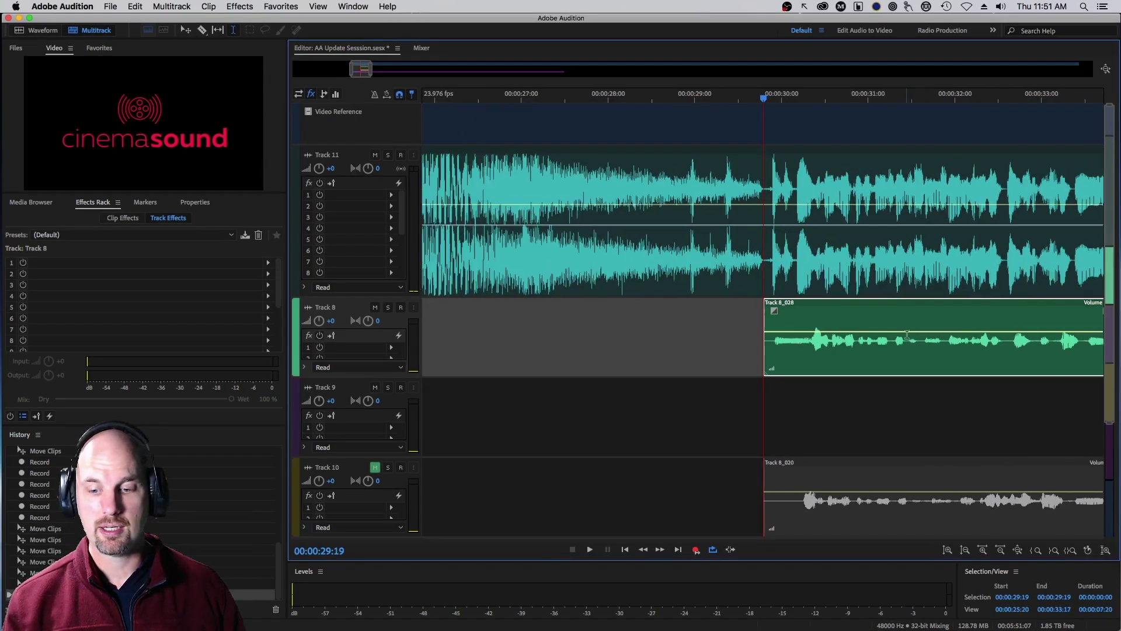
key("minus")
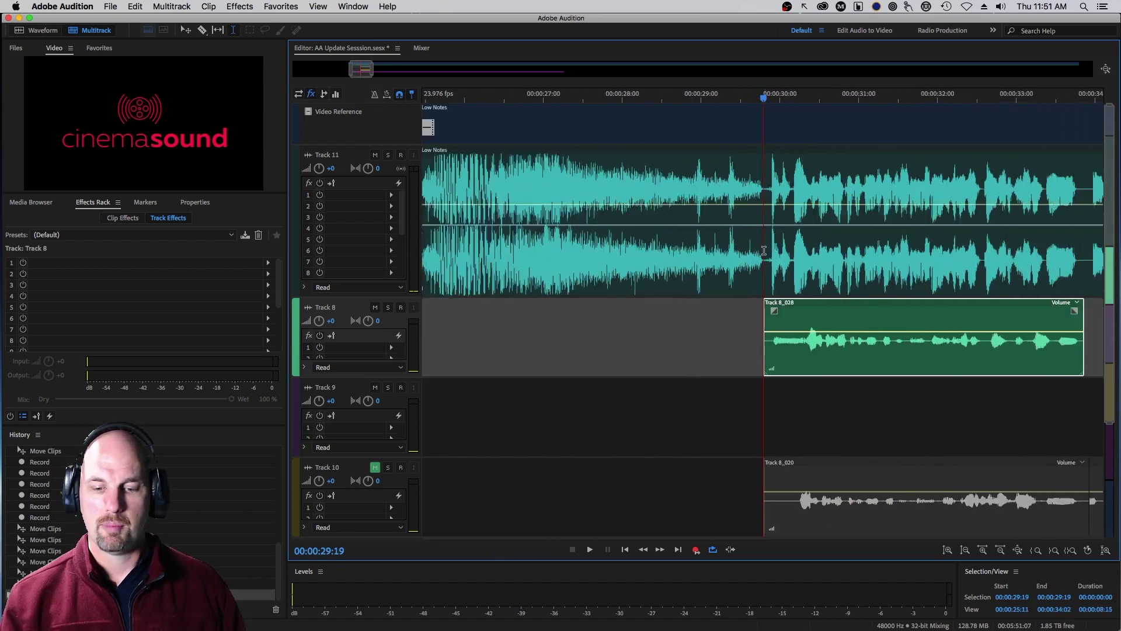
scroll(764, 250, "down", 3)
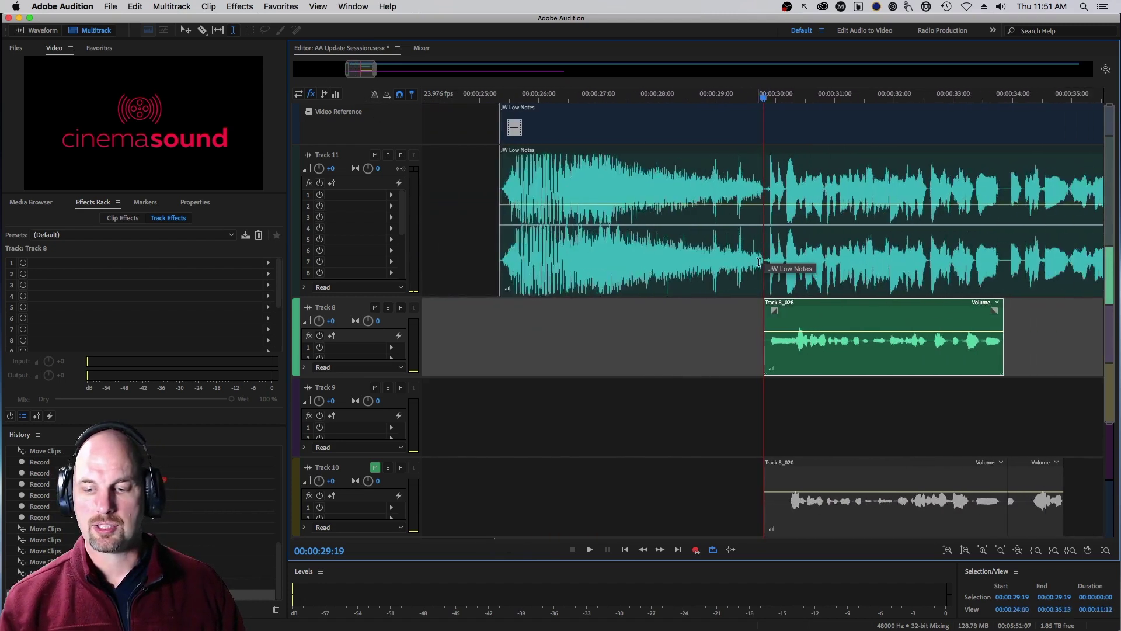
left_click(711, 319)
left_click(877, 323)
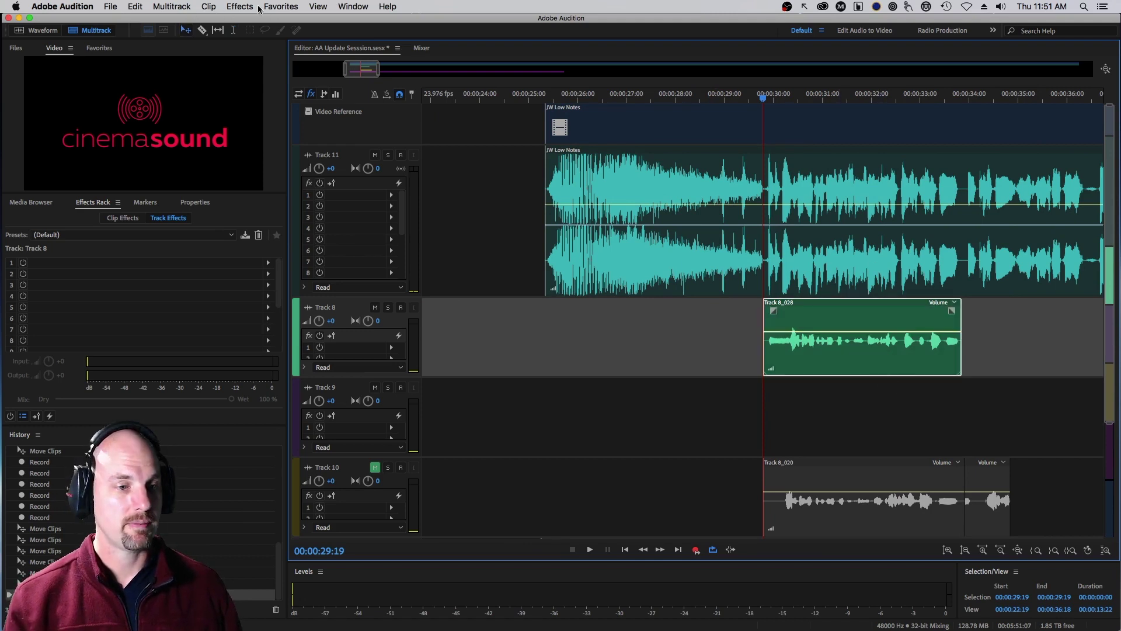
left_click(316, 6)
Step: Zoom the timeline to the selected clip, then to the whole video reference clip
mouse_move(409, 207)
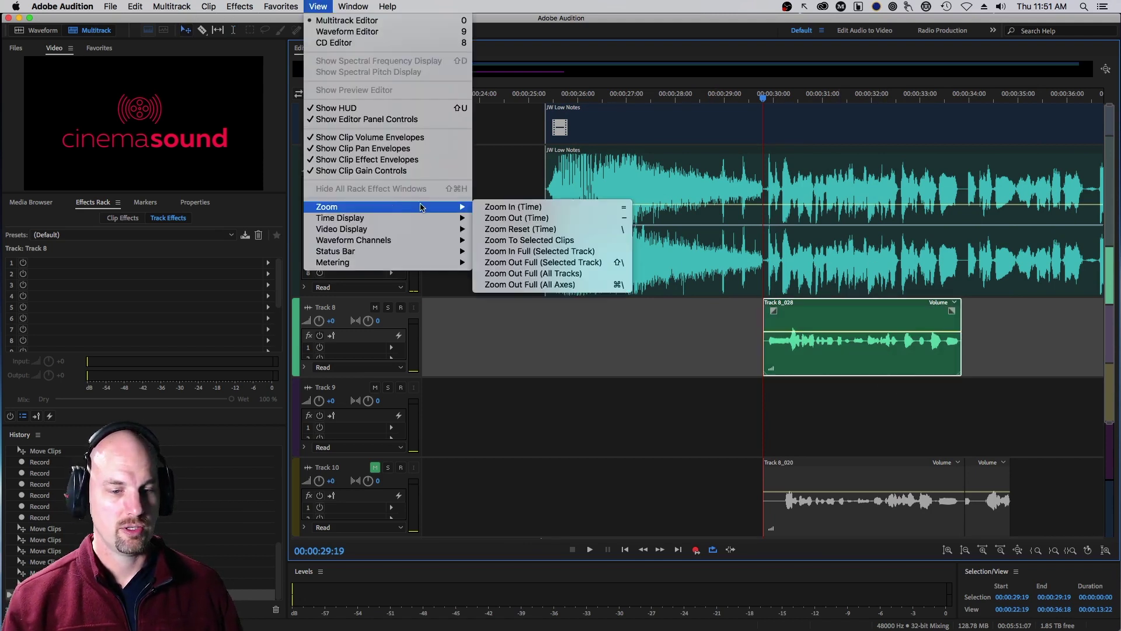
left_click(594, 240)
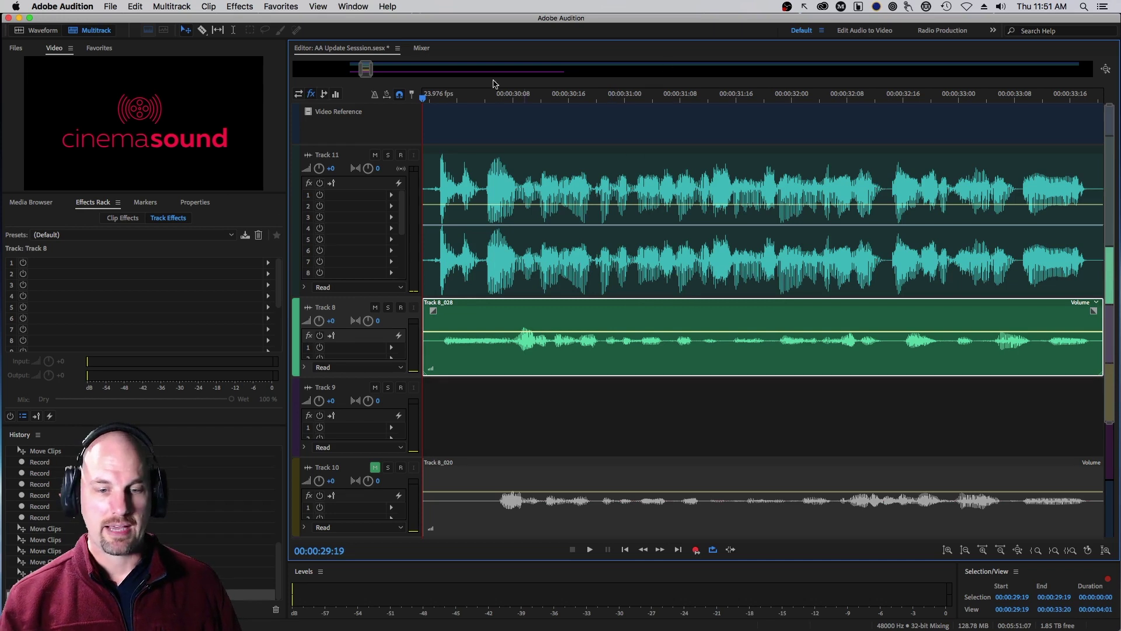
left_click(642, 134)
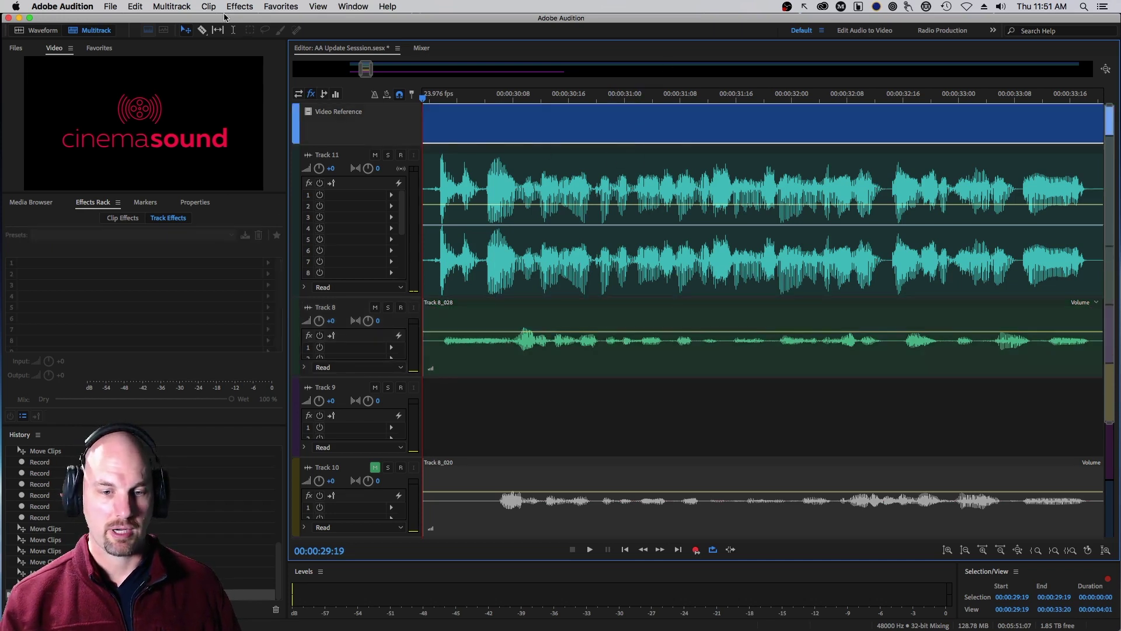
left_click(318, 7)
mouse_move(387, 209)
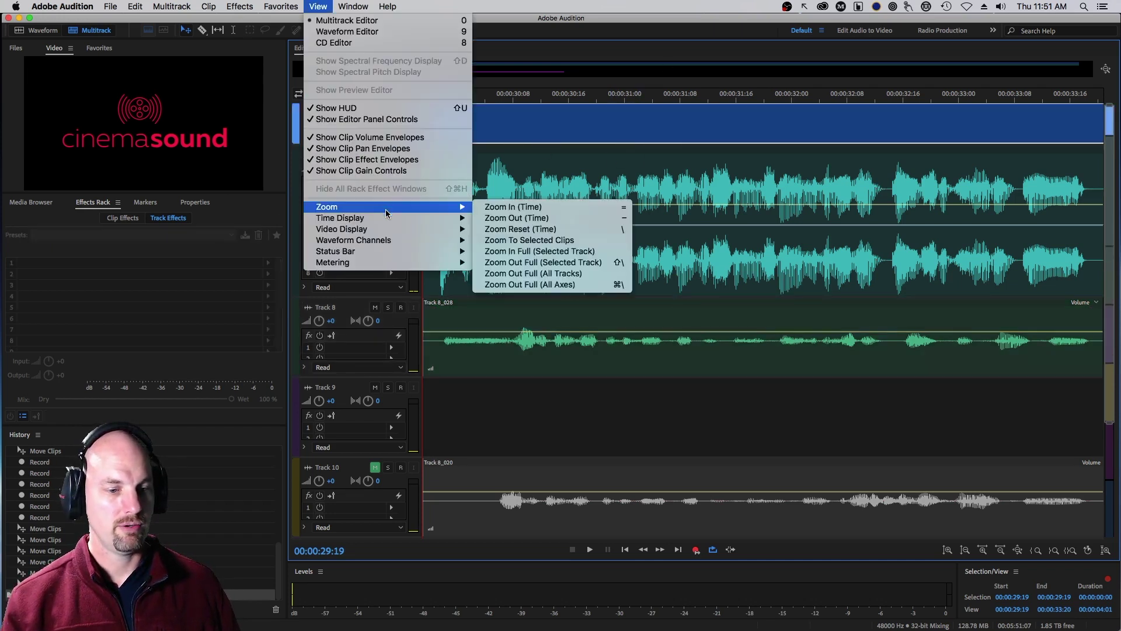
left_click(597, 241)
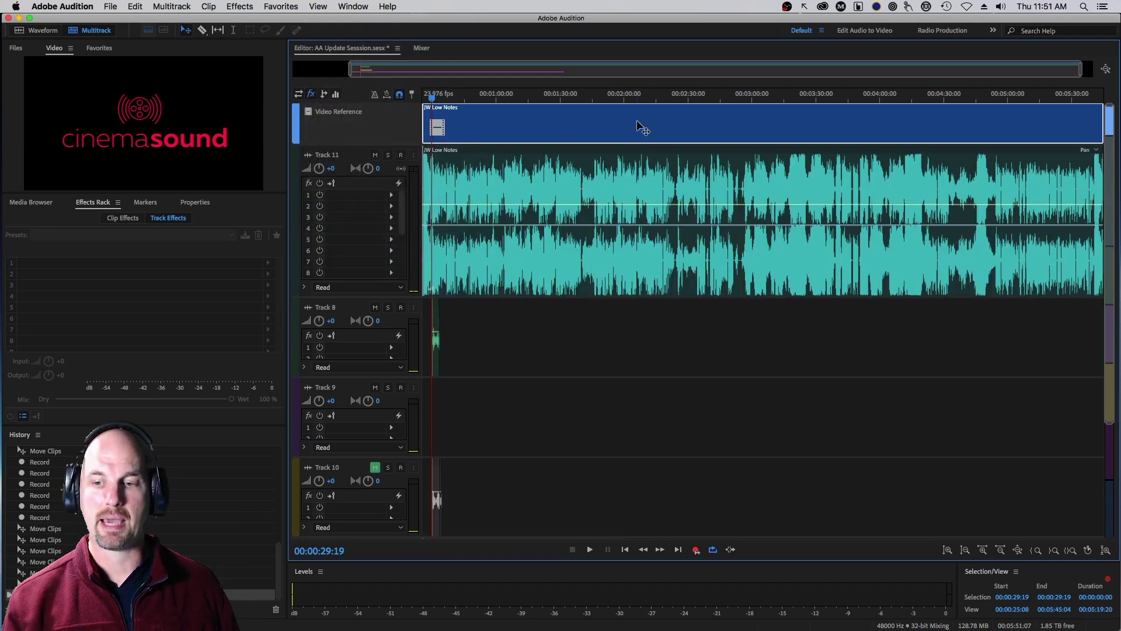
Step: Open Track 8_028 in the Waveform editor, then reopen the multitrack session from the Files panel
double_click(438, 320)
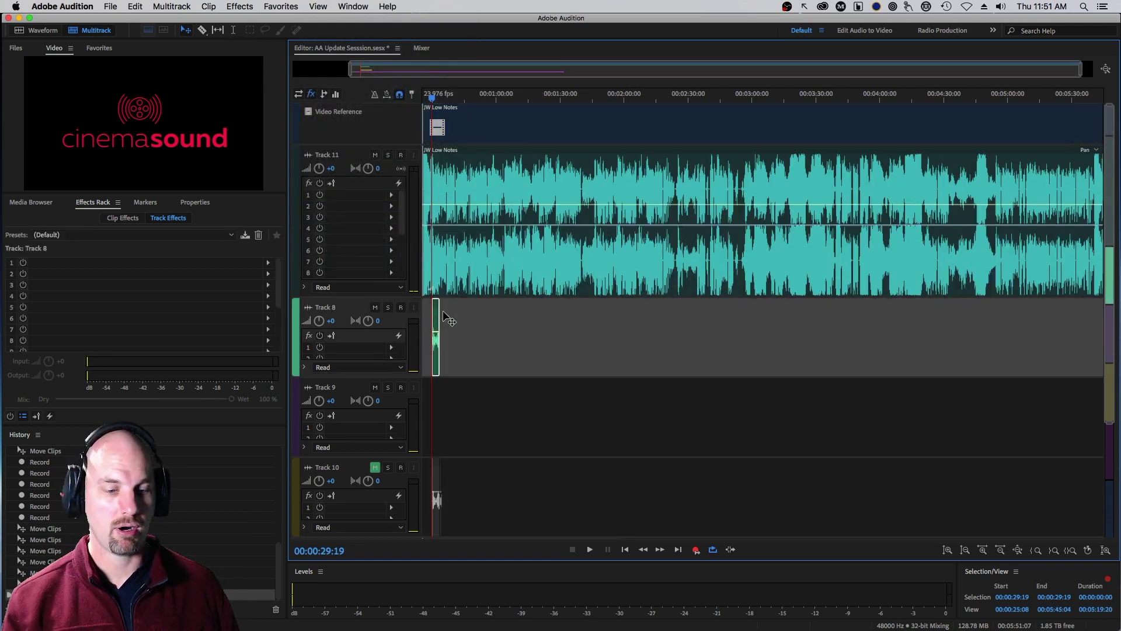
left_click(393, 48)
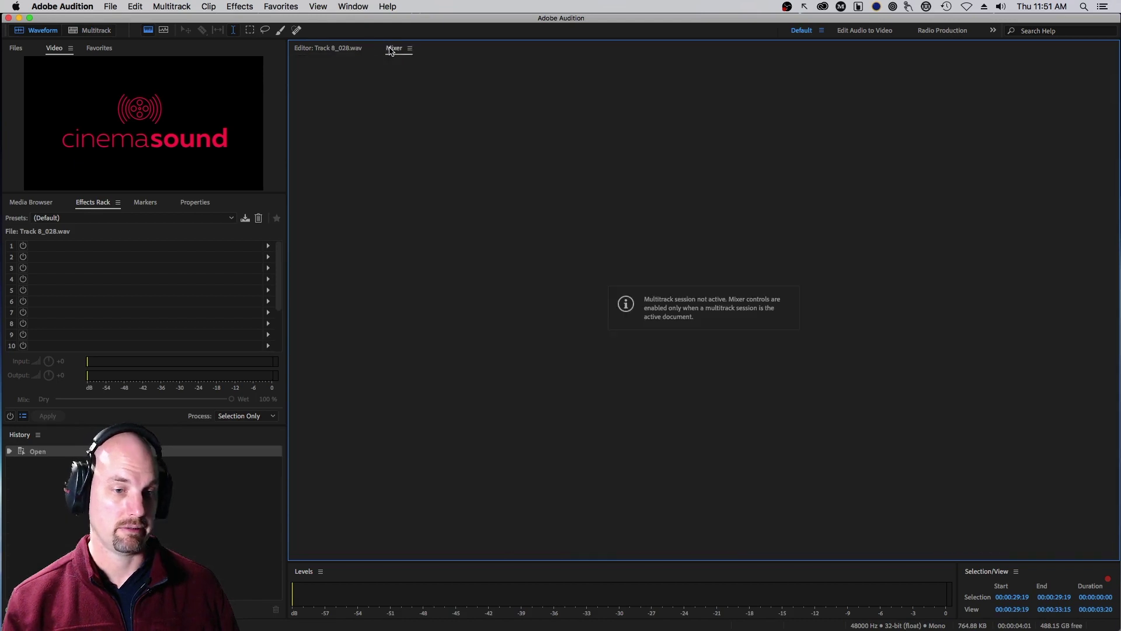
left_click(337, 50)
left_click(25, 47)
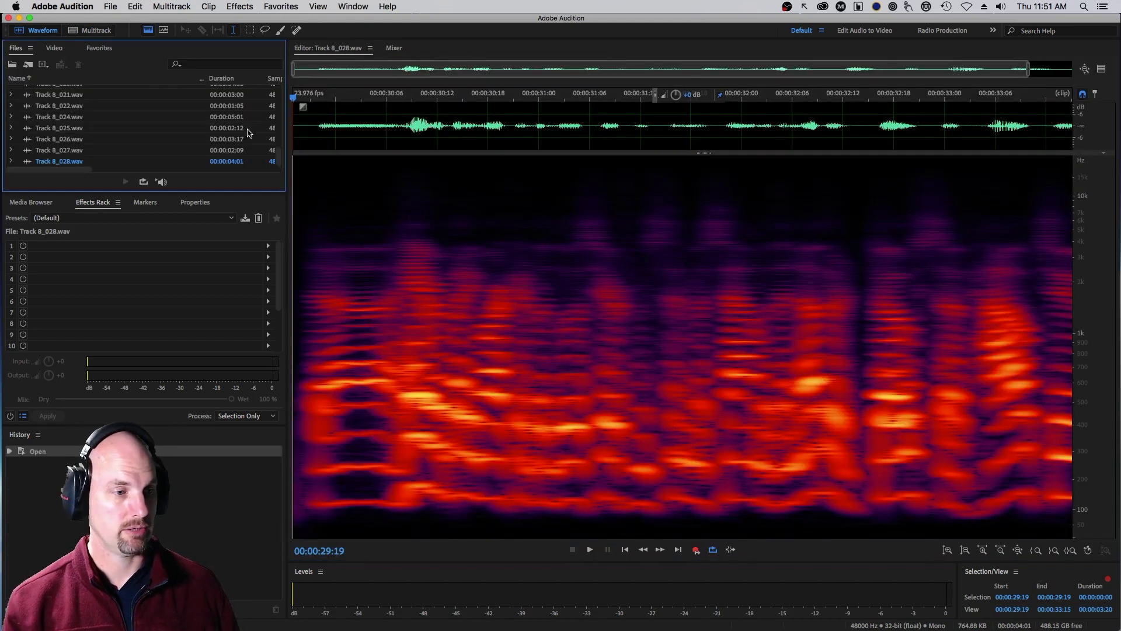
left_click_drag(277, 156, 281, 80)
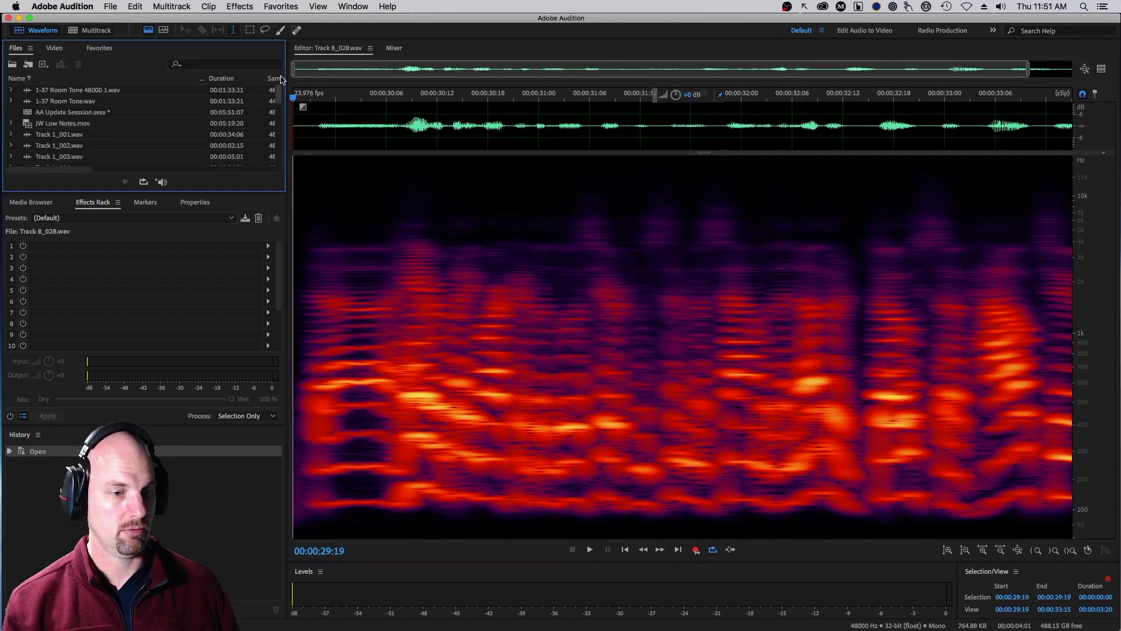
double_click(89, 112)
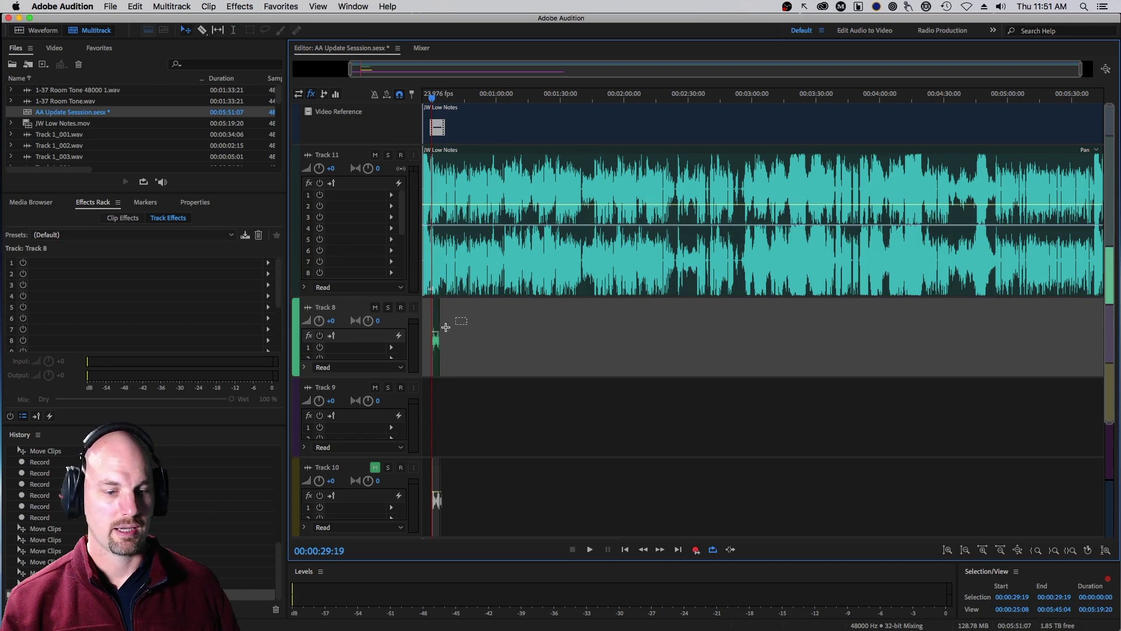
Step: Zoom the timeline to fit the Track 8_028 clip
left_click(316, 6)
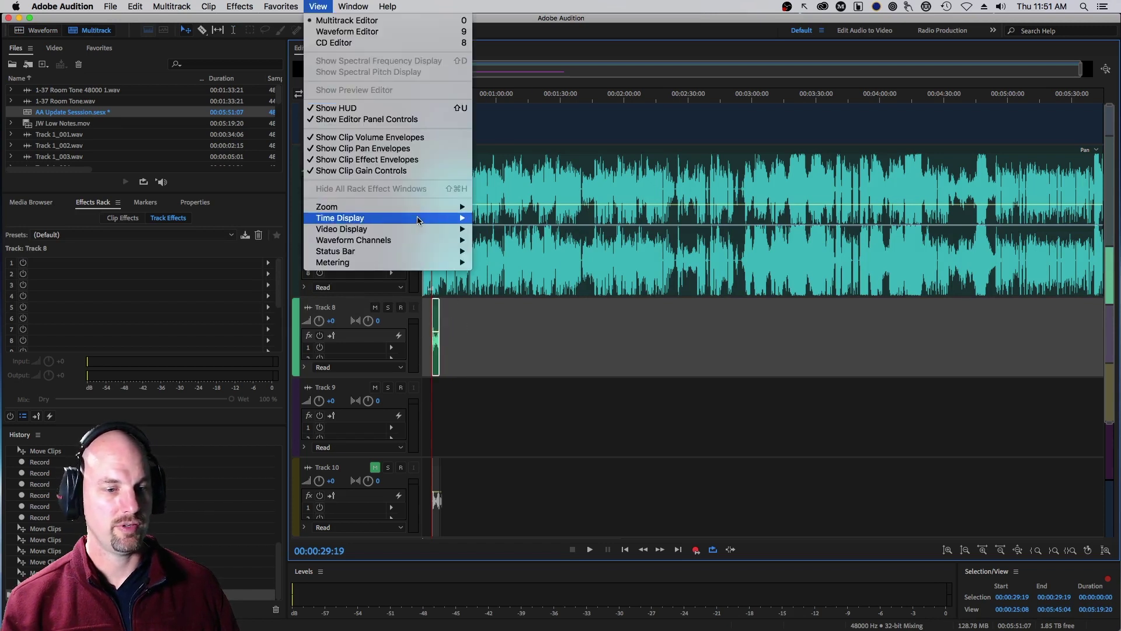
mouse_move(422, 208)
left_click(563, 242)
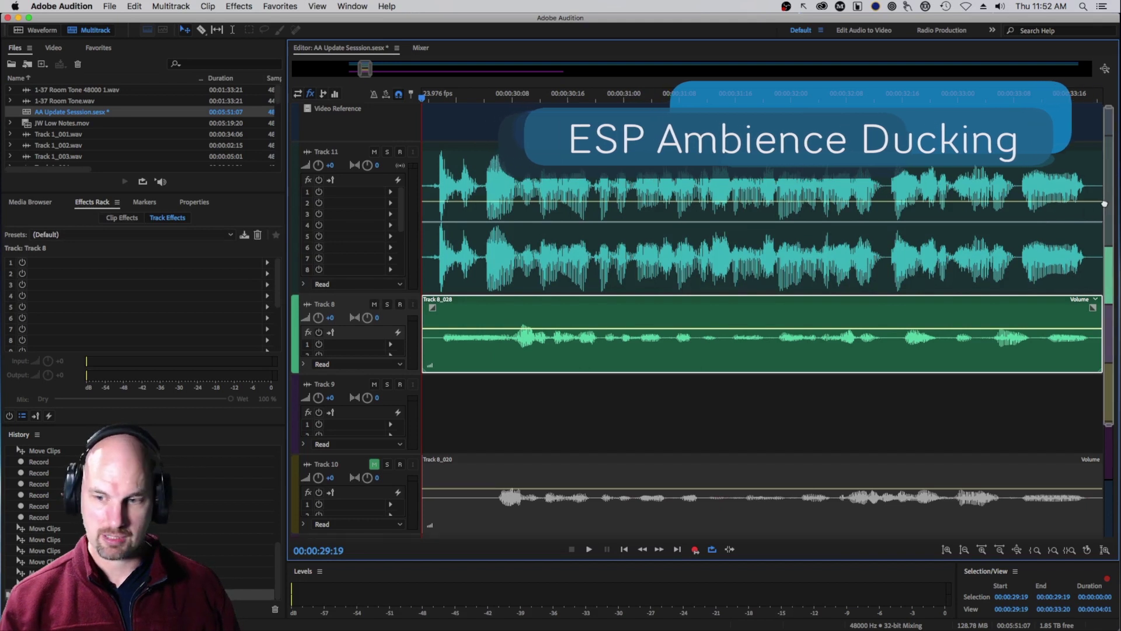
Step: Select Track 12, unmute it, and mute Track 11's music
left_click_drag(1104, 211, 1113, 358)
left_click(806, 411)
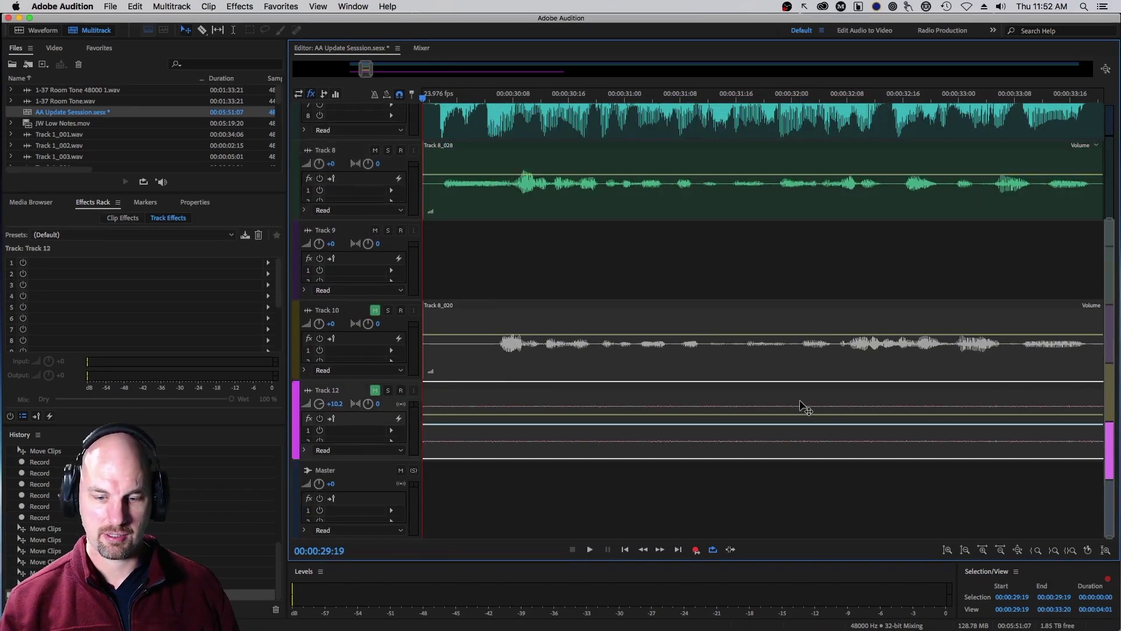
left_click(375, 390)
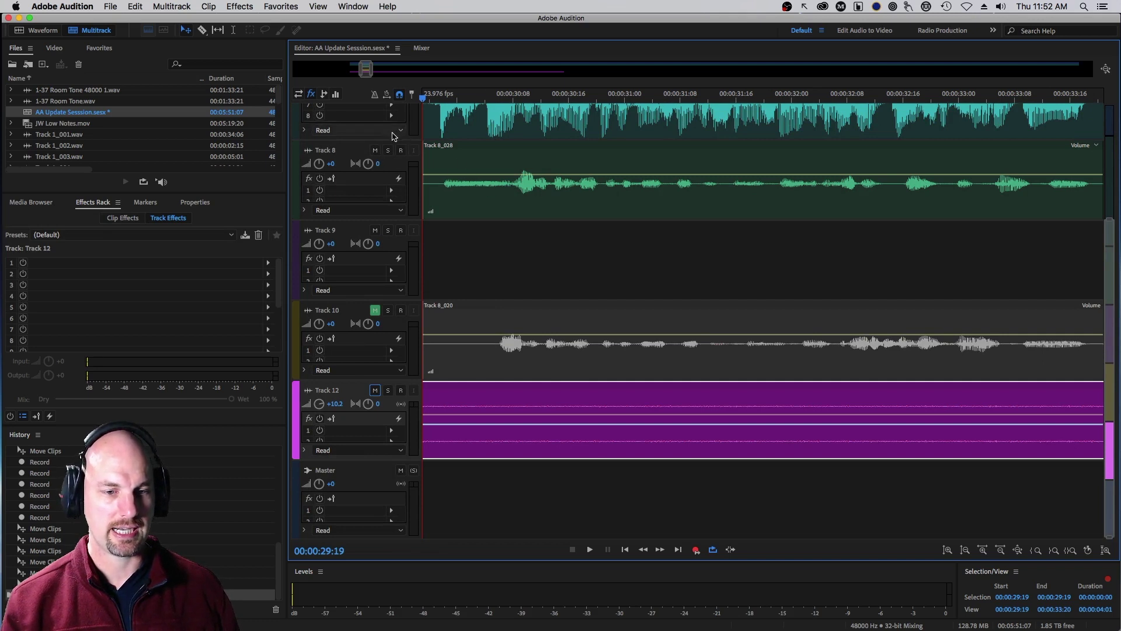
scroll(1109, 244, "up", 3)
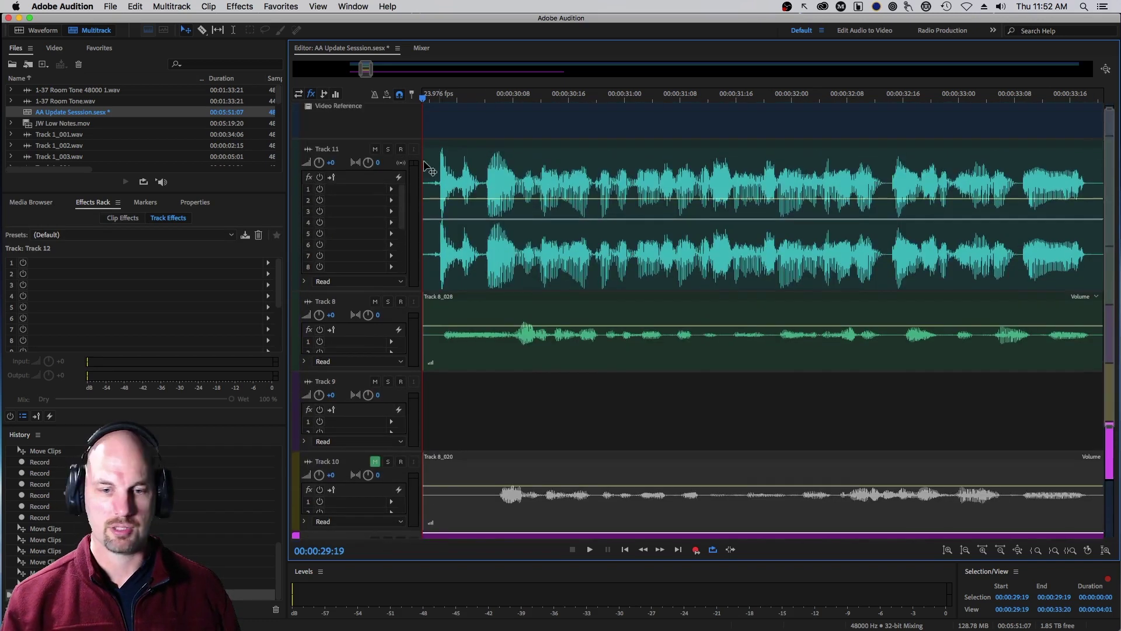
left_click(375, 149)
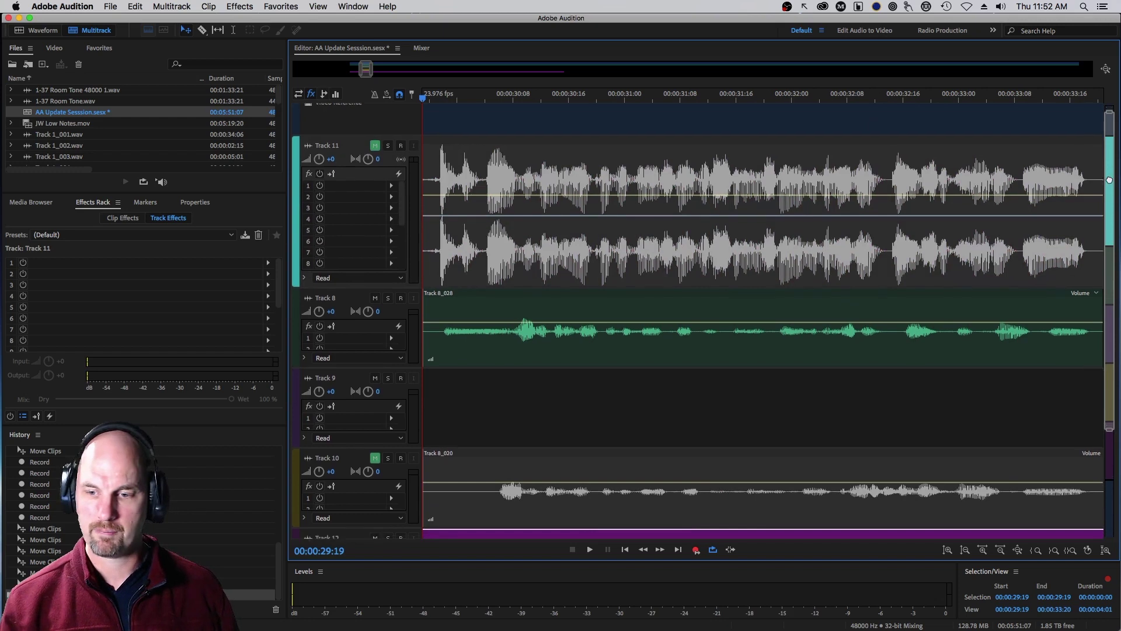
scroll(1110, 178, "down", 2)
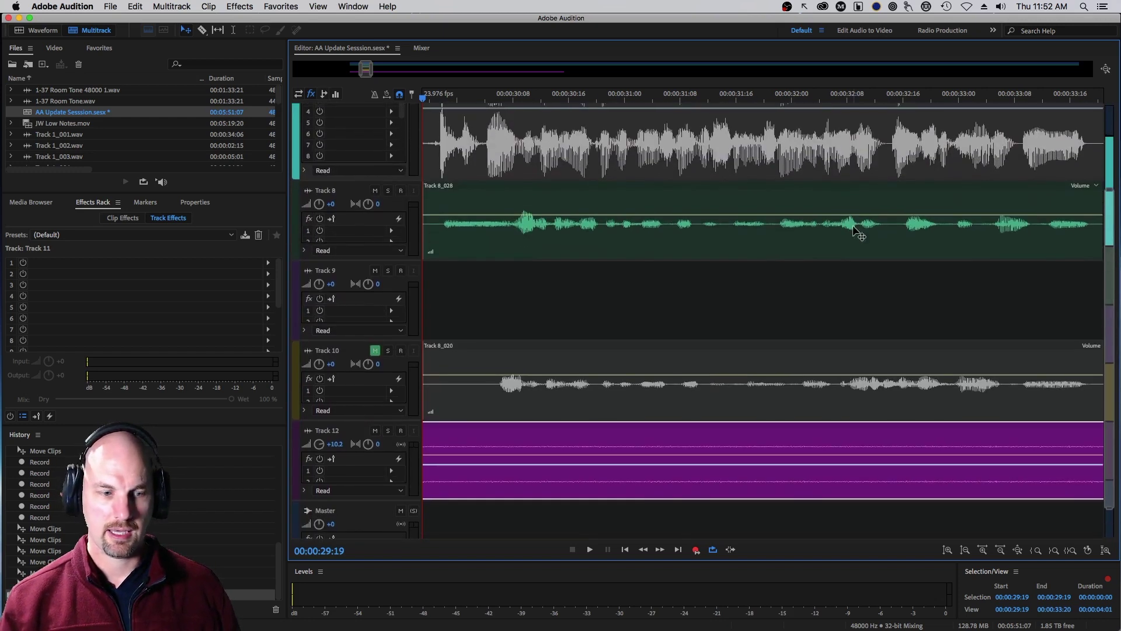
Step: Zoom to the selected clips and play the session with Track 12 soloed
left_click(318, 7)
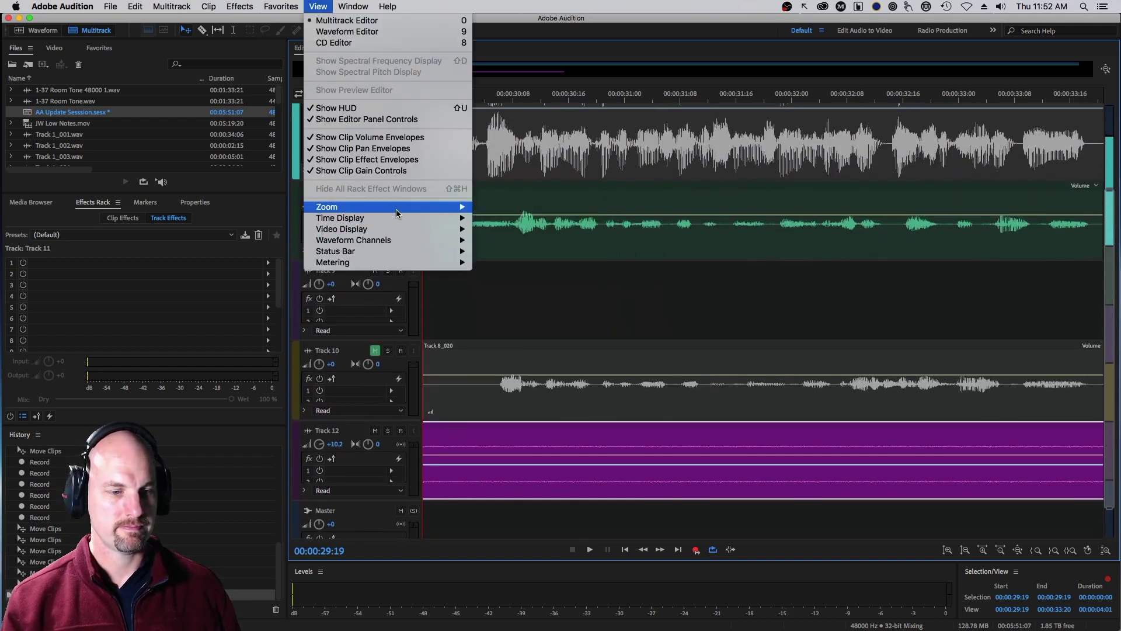
mouse_move(385, 208)
left_click(617, 240)
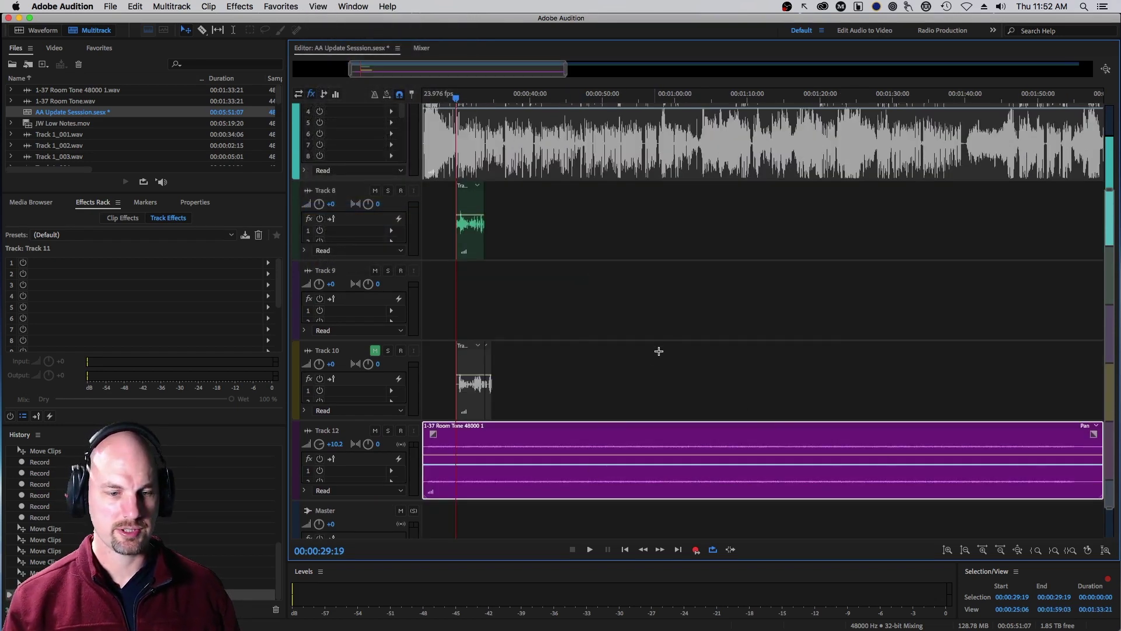
key("space")
left_click(388, 430)
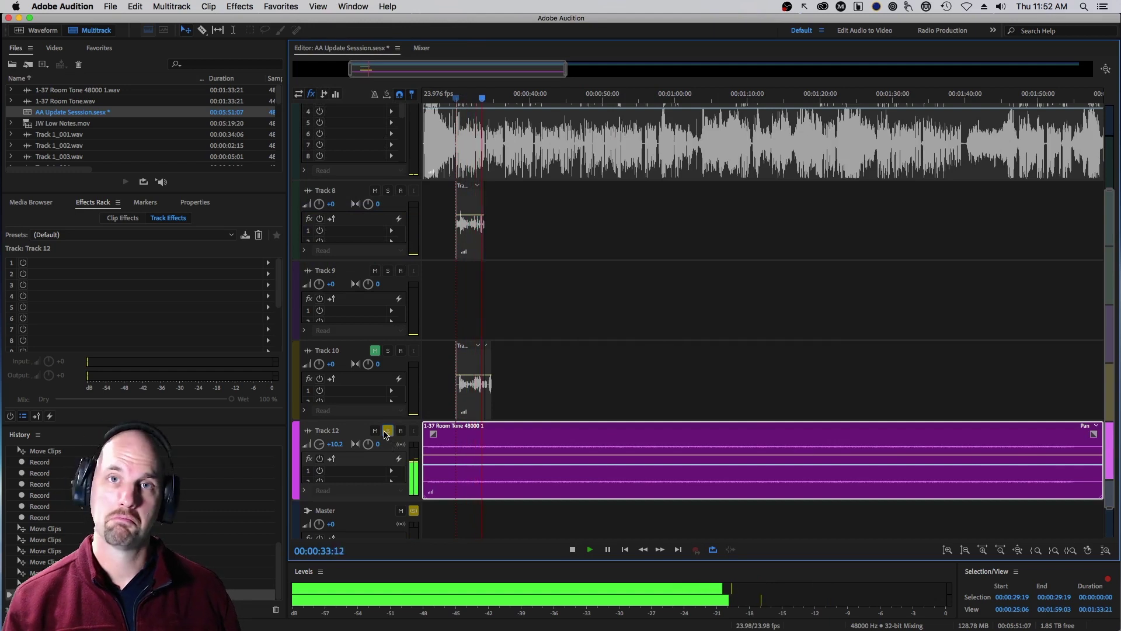
key("space")
Step: Unsolo Track 12 and show the Essential Sound panel
left_click(388, 431)
left_click(353, 7)
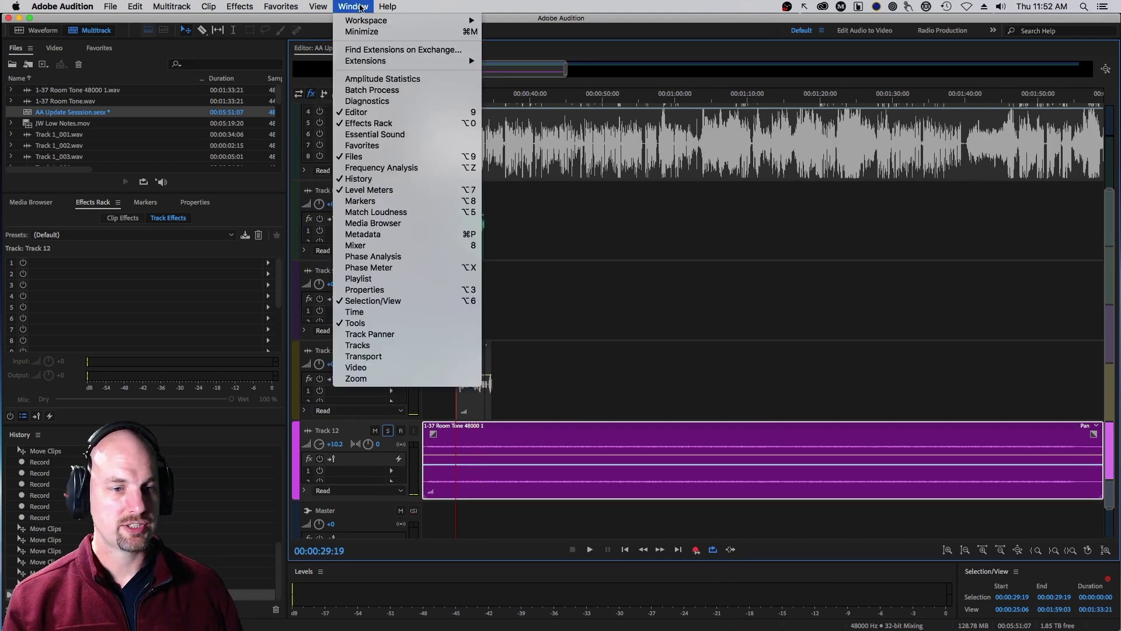
left_click(388, 134)
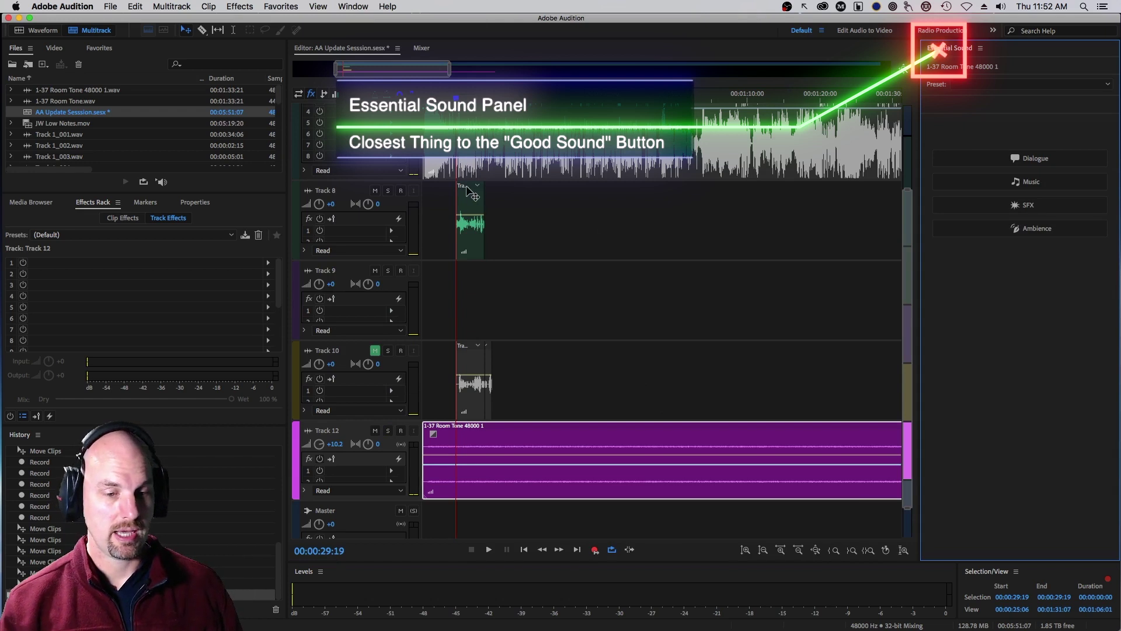
Step: Tag the Track 8 clip Dialogue and the Track 12 room tone Ambience, enabling Ducking
left_click(467, 204)
left_click(1019, 158)
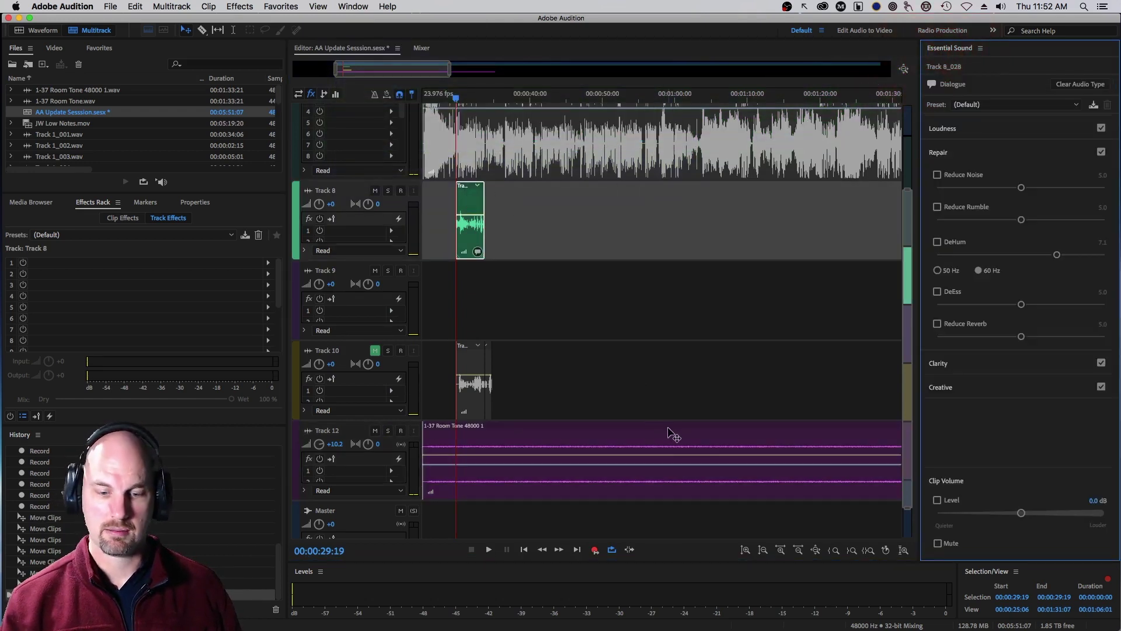
left_click(674, 431)
left_click(1034, 228)
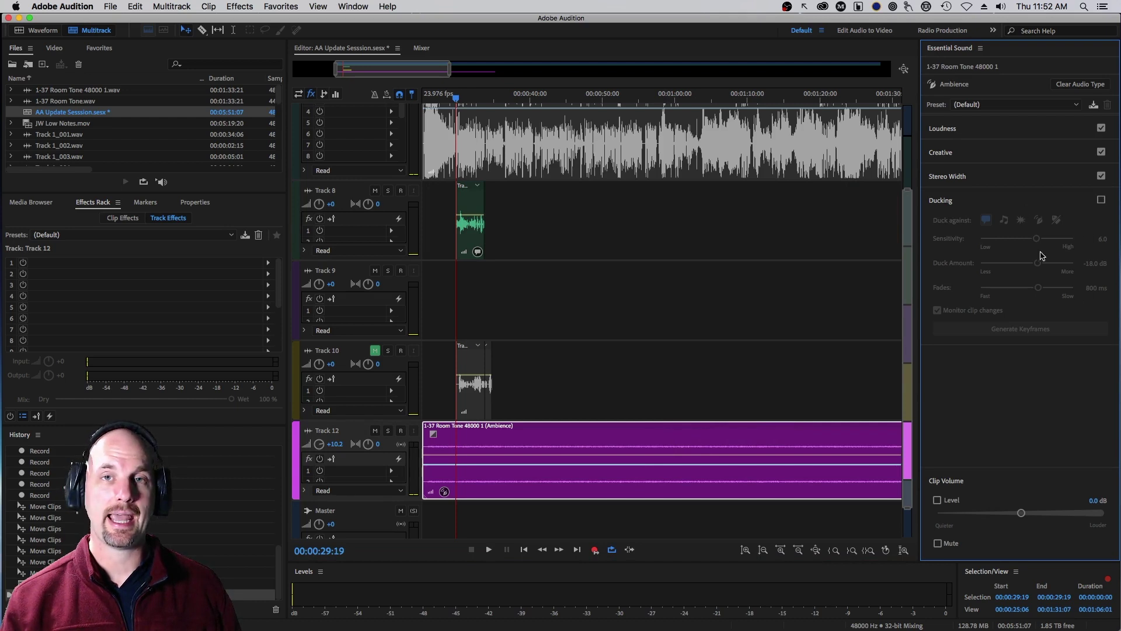
left_click(1100, 199)
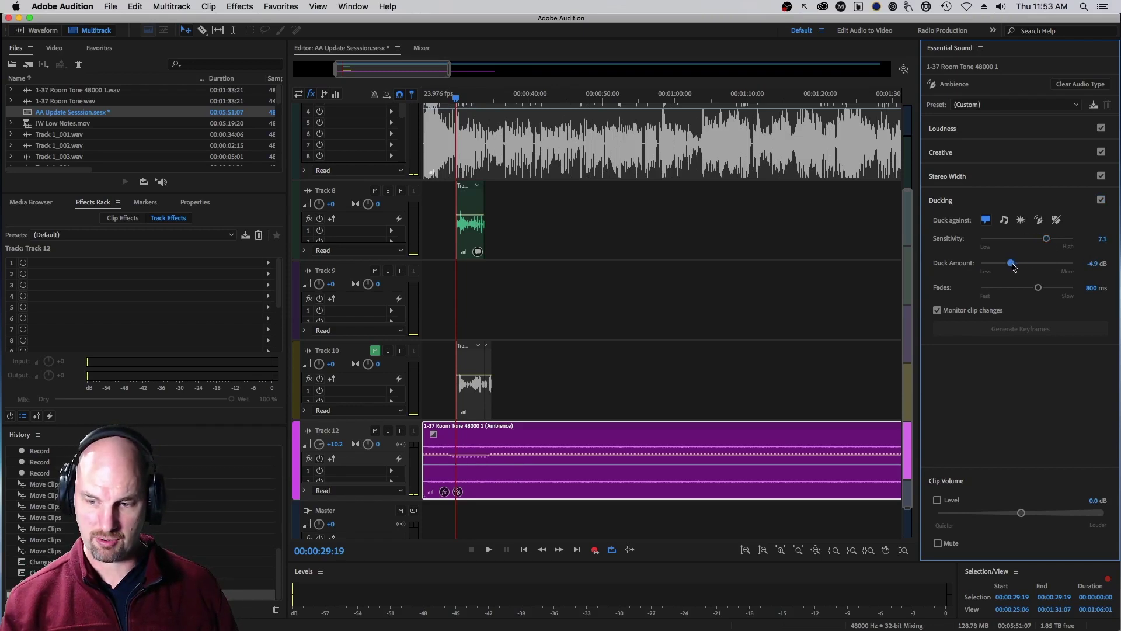
Step: Lower the duck amount to -8.0 dB and preview the ducking from 00:00:27:14
left_click_drag(1013, 267, 1025, 289)
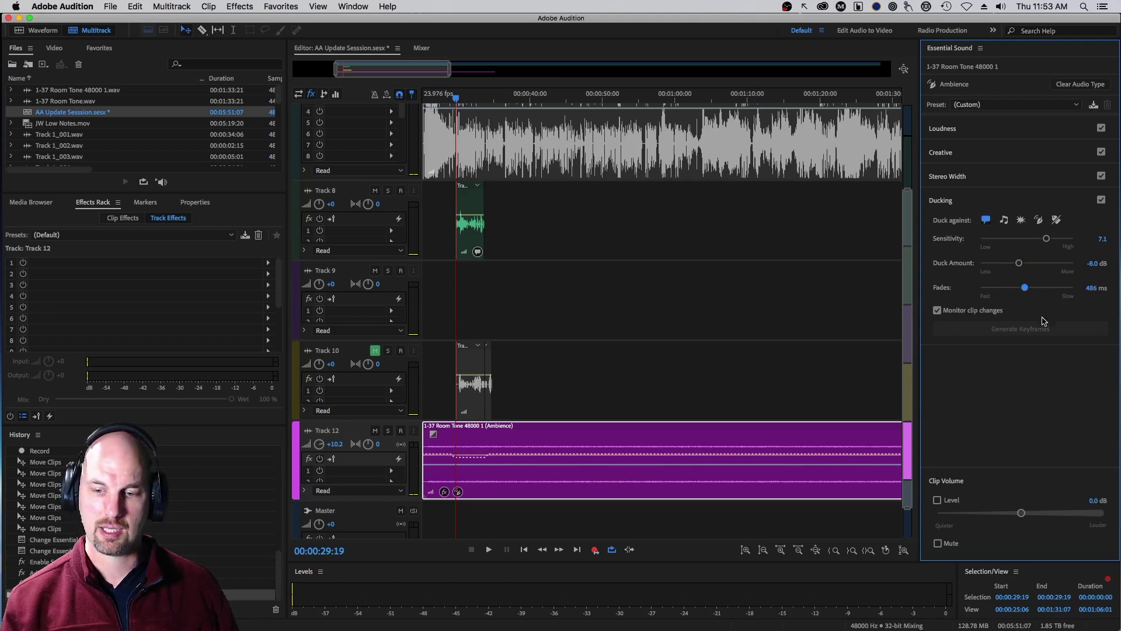
left_click(452, 98)
key("space")
key("space")
key("space")
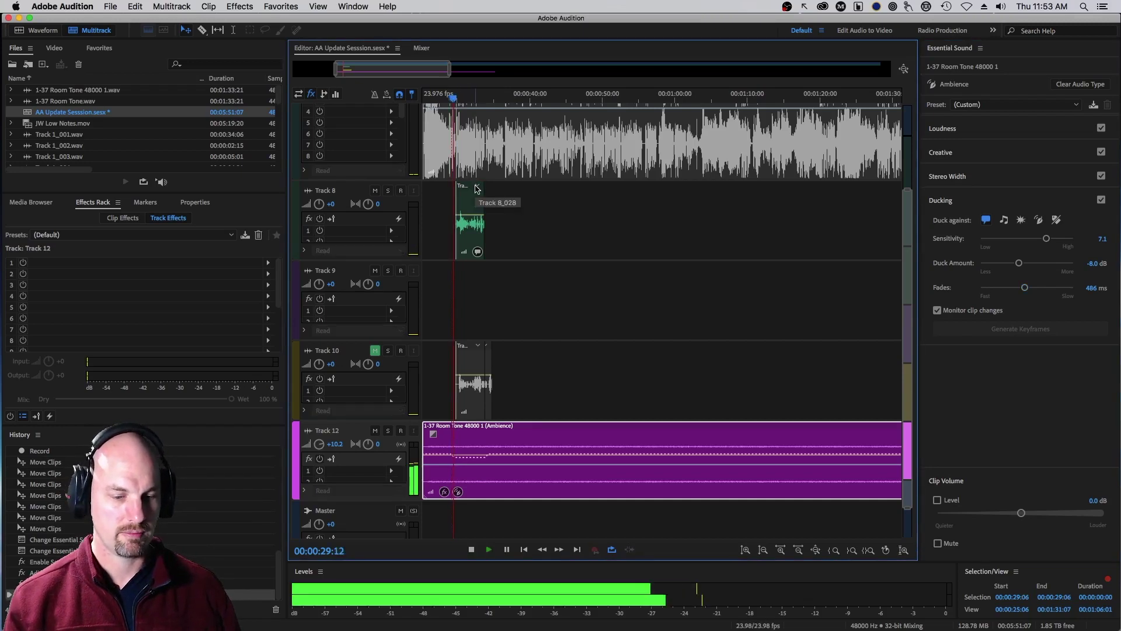
key("space")
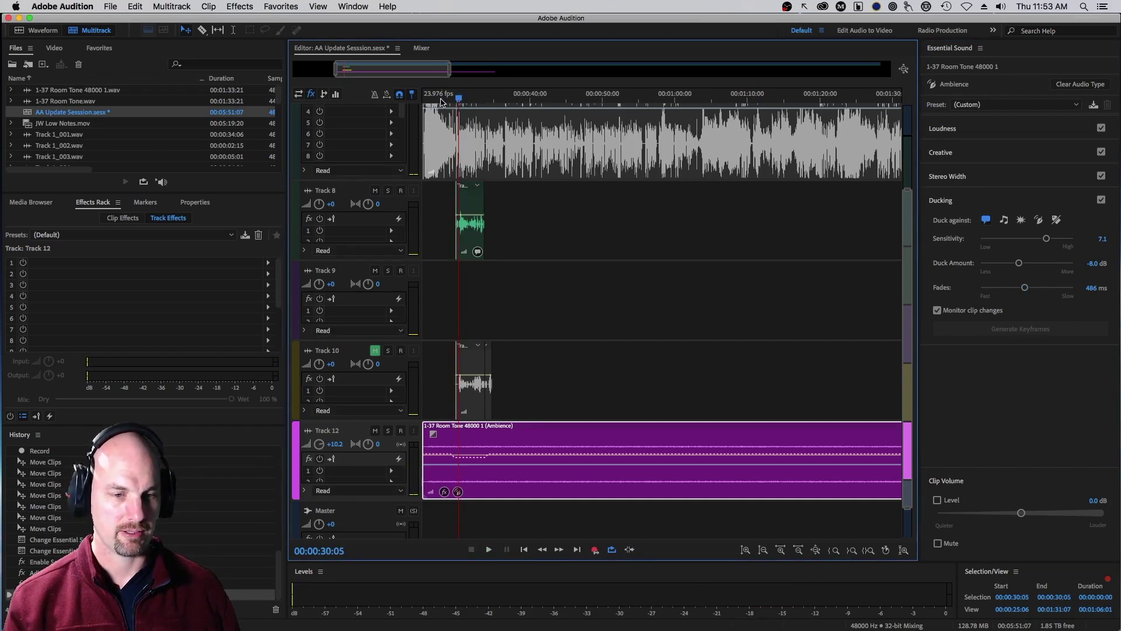
left_click(440, 99)
key("space")
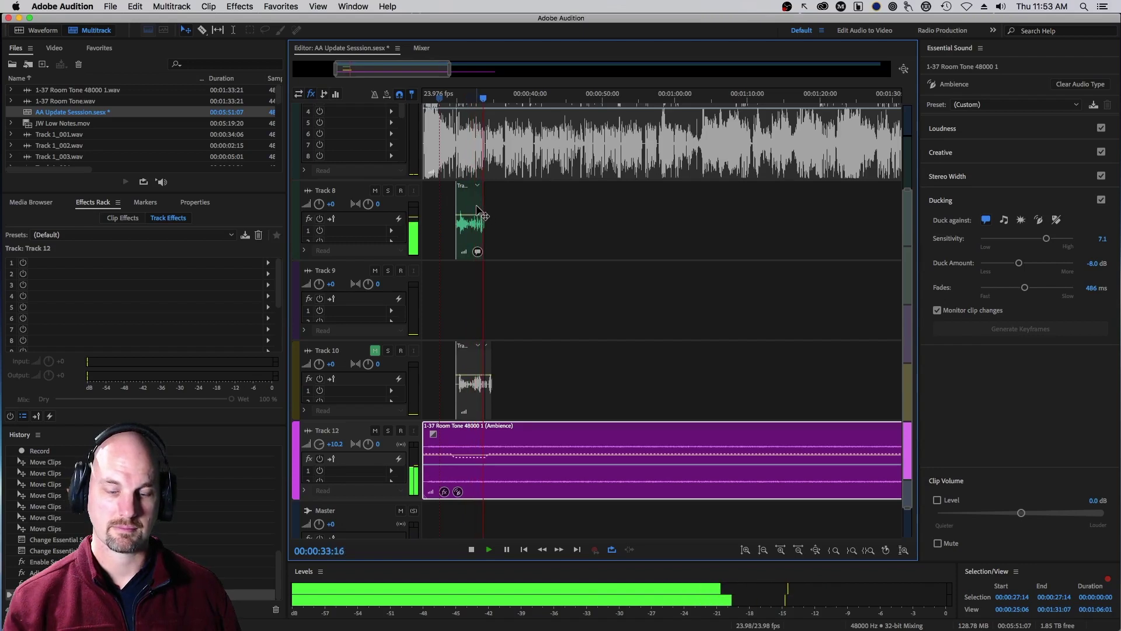
key("space")
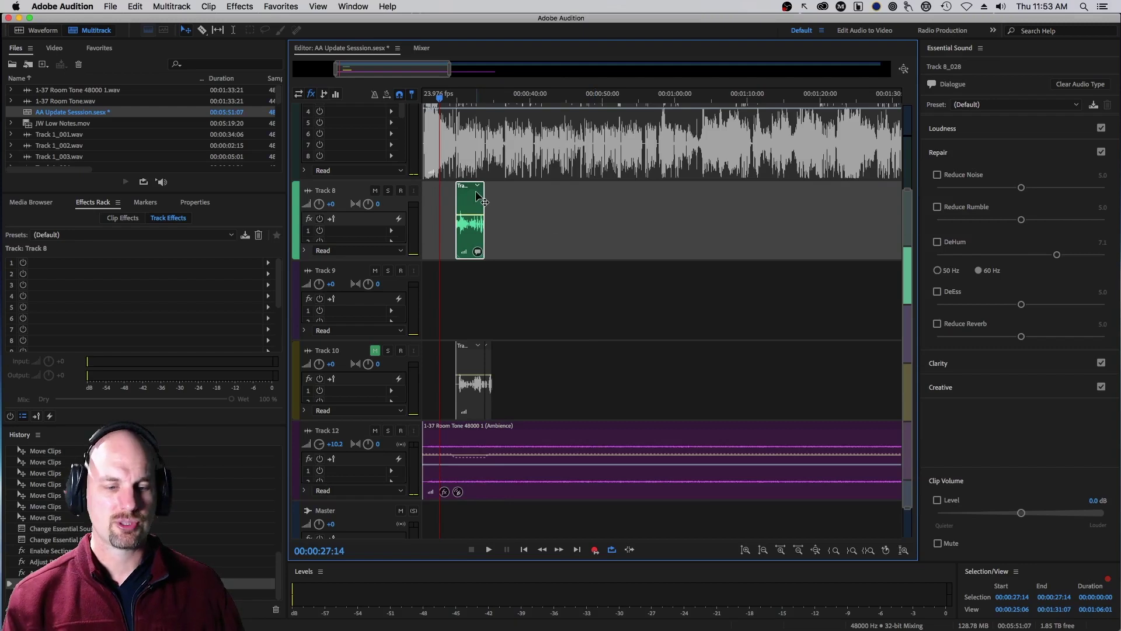
left_click_drag(473, 193, 488, 216)
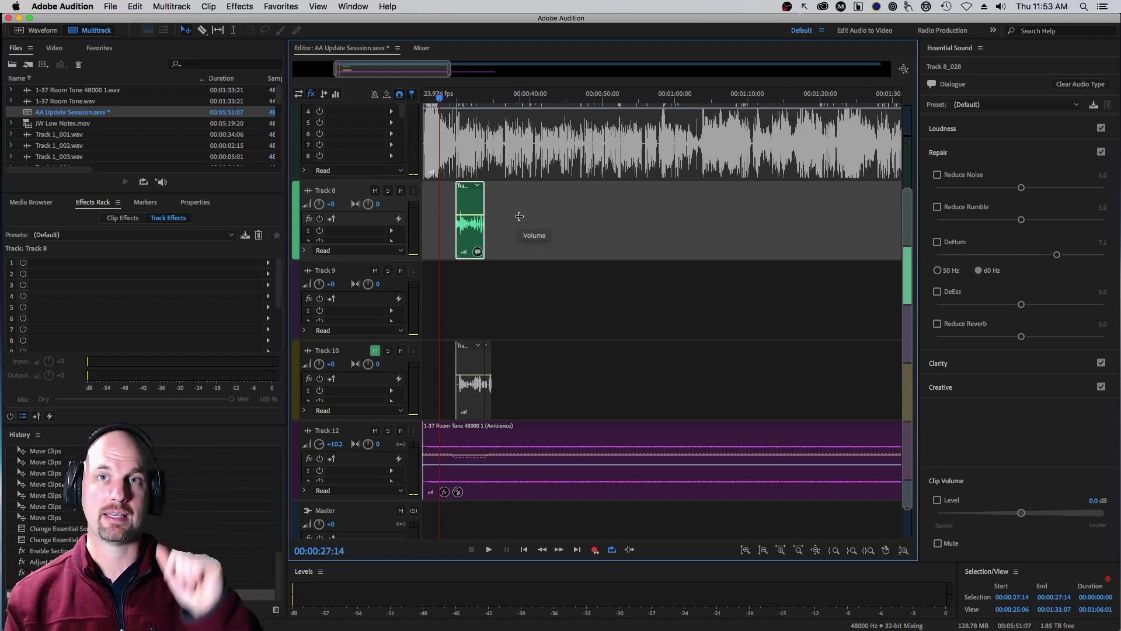
key("alt+Down")
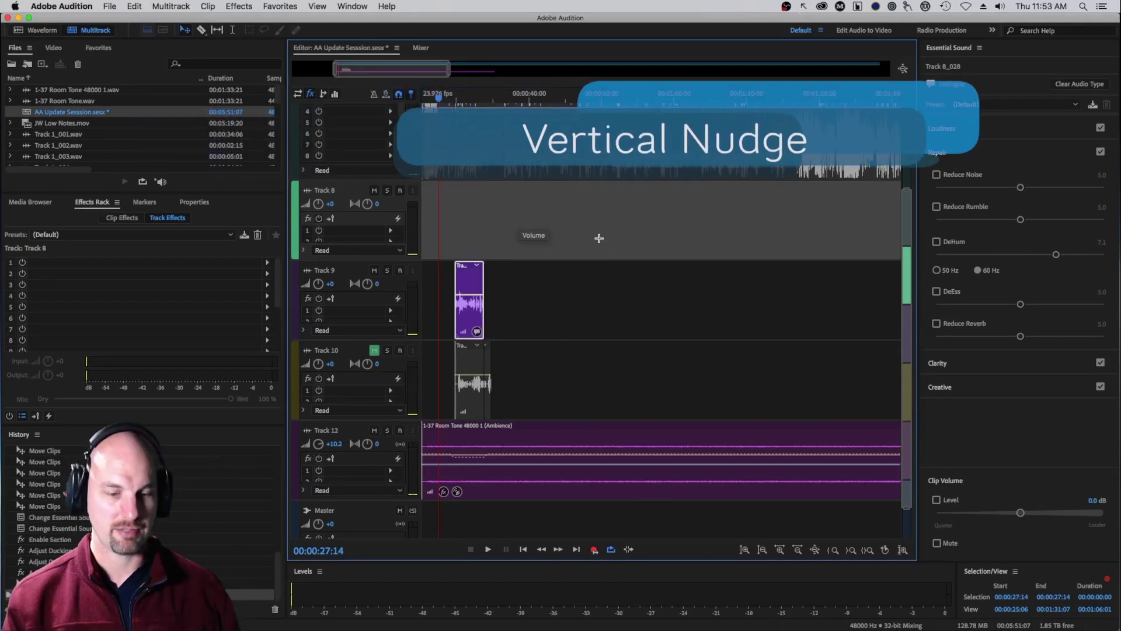
key("alt+Up")
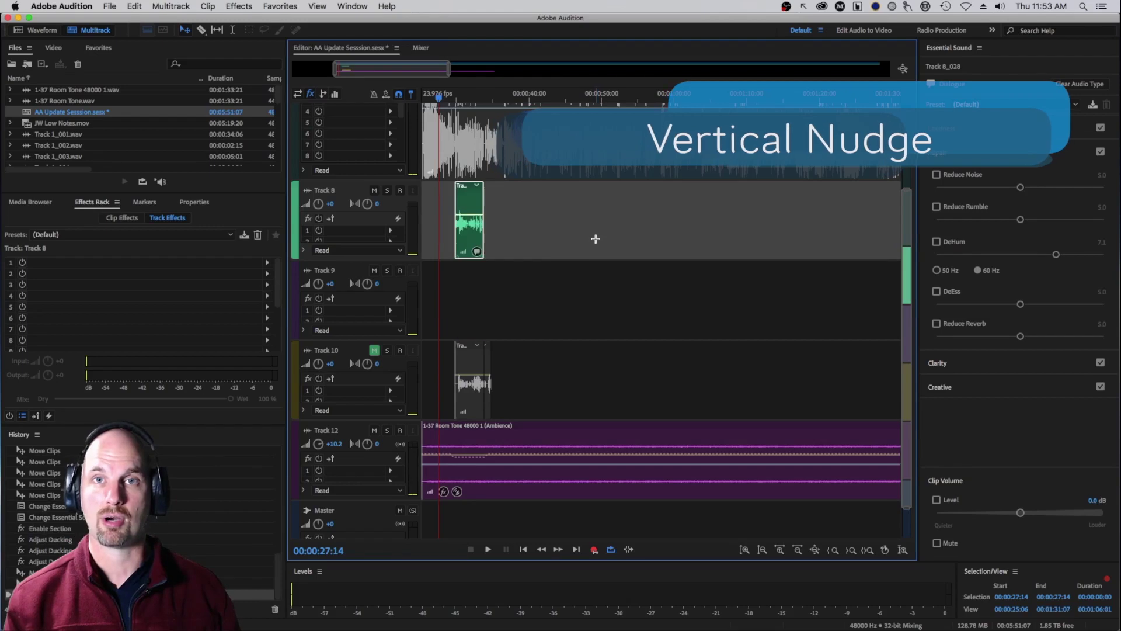
key("alt+Up")
key("alt+Down")
key("alt+Down")
key("alt+Up")
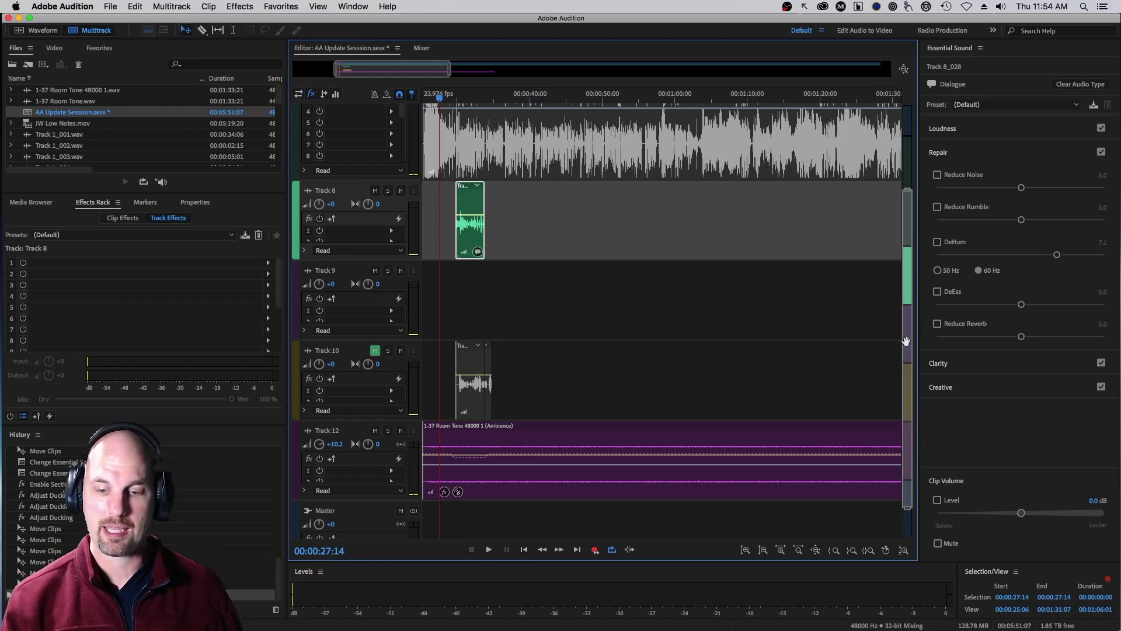
scroll(518, 395, "down", 2)
Step: Show Track 12's volume automation lane, add keyframes, and drag the middle one down into a dip
left_click(518, 395)
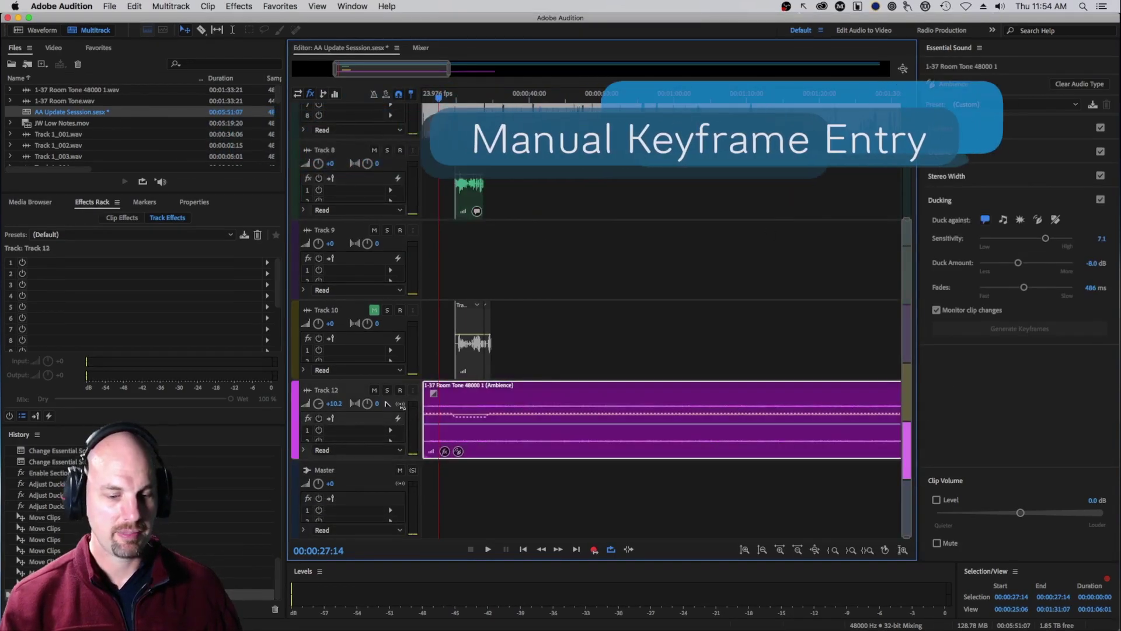
left_click(304, 450)
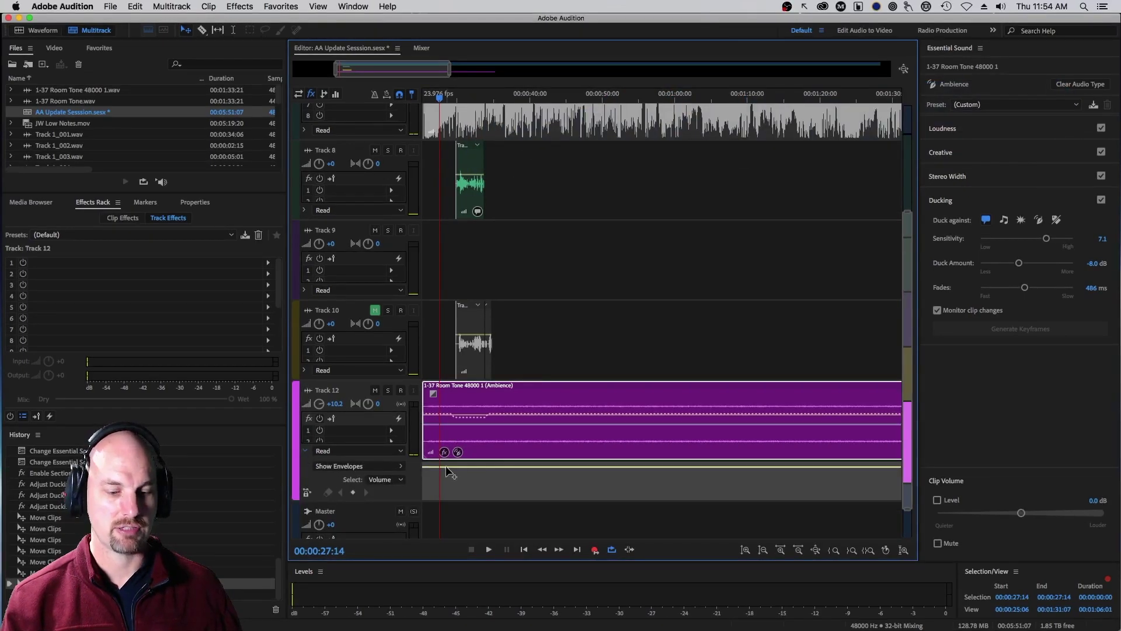
left_click(446, 467)
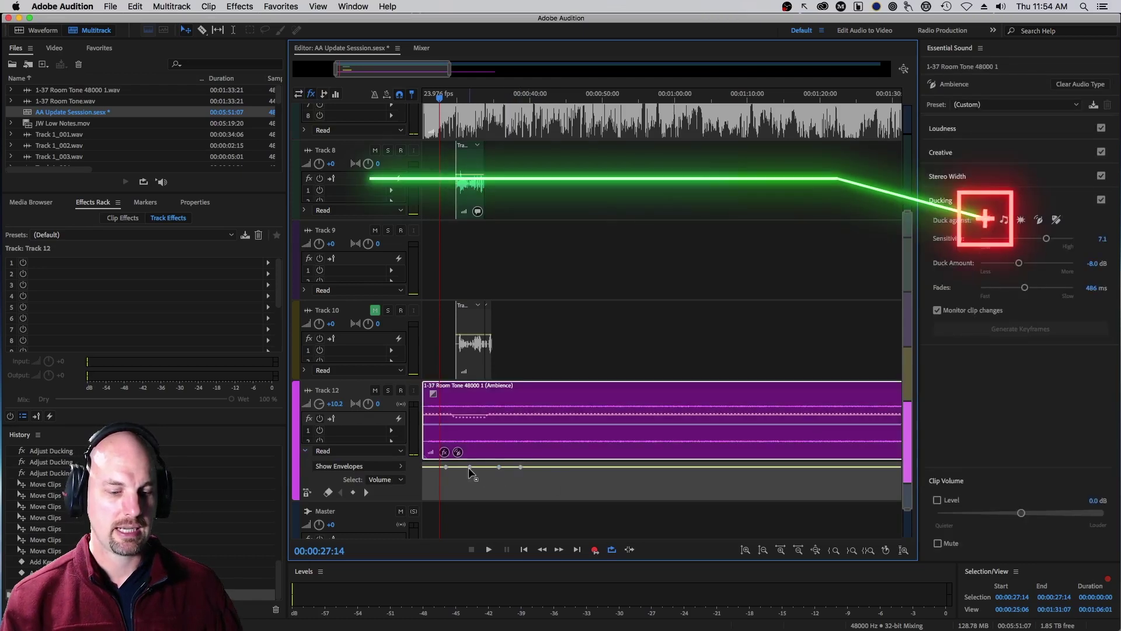
left_click_drag(470, 467, 474, 476)
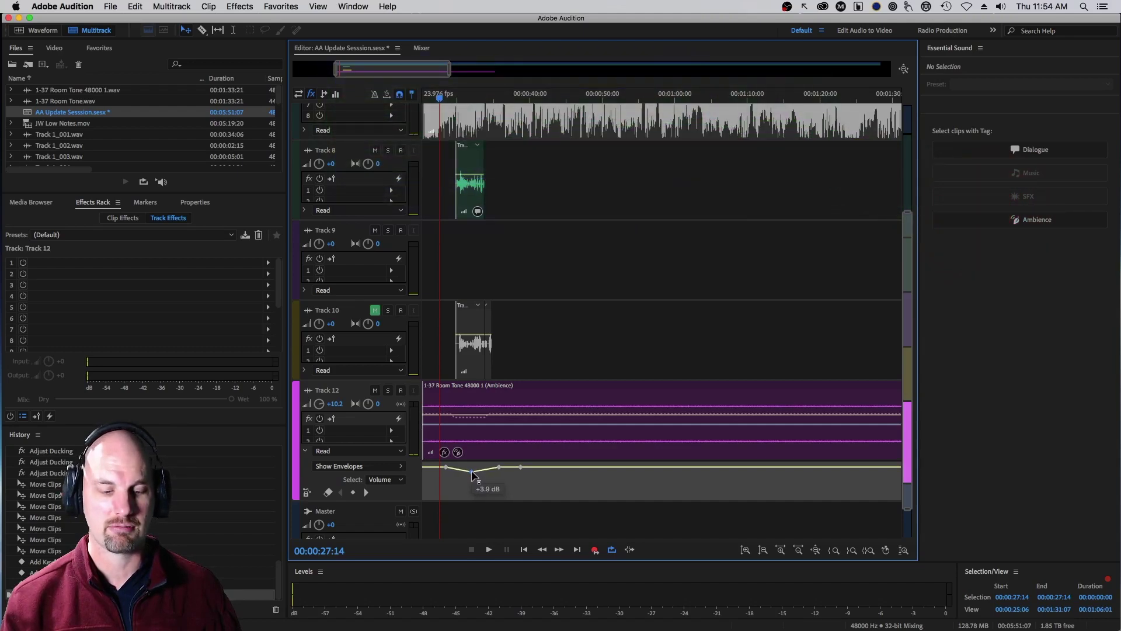
Step: Set the middle keyframe's volume to 3 in the Edit Keyframe dialog
right_click(472, 470)
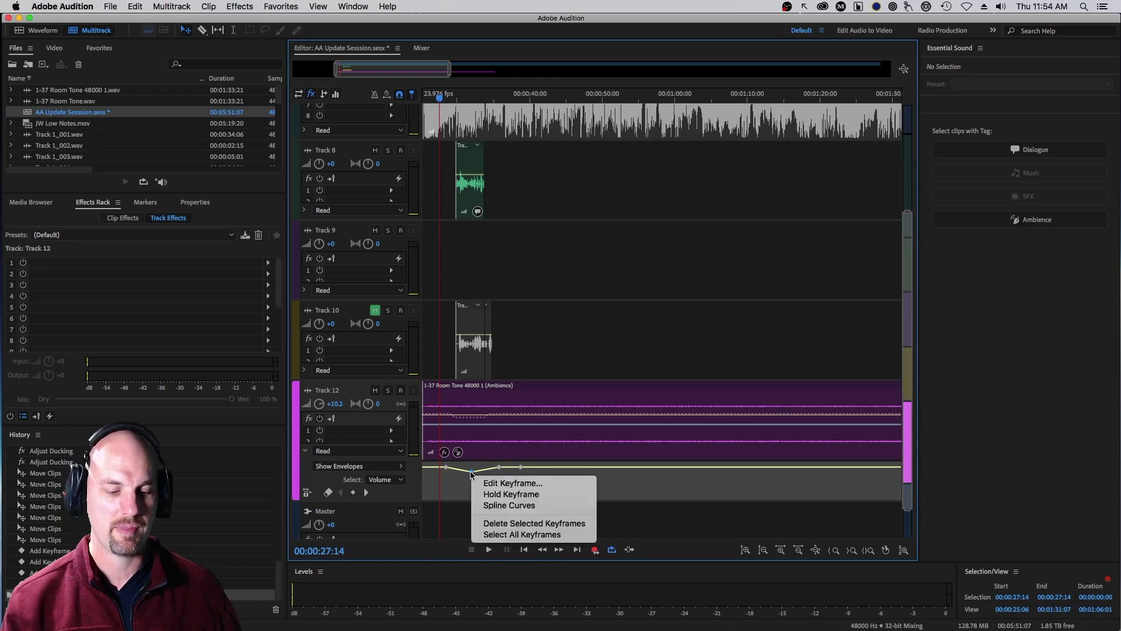
left_click(516, 484)
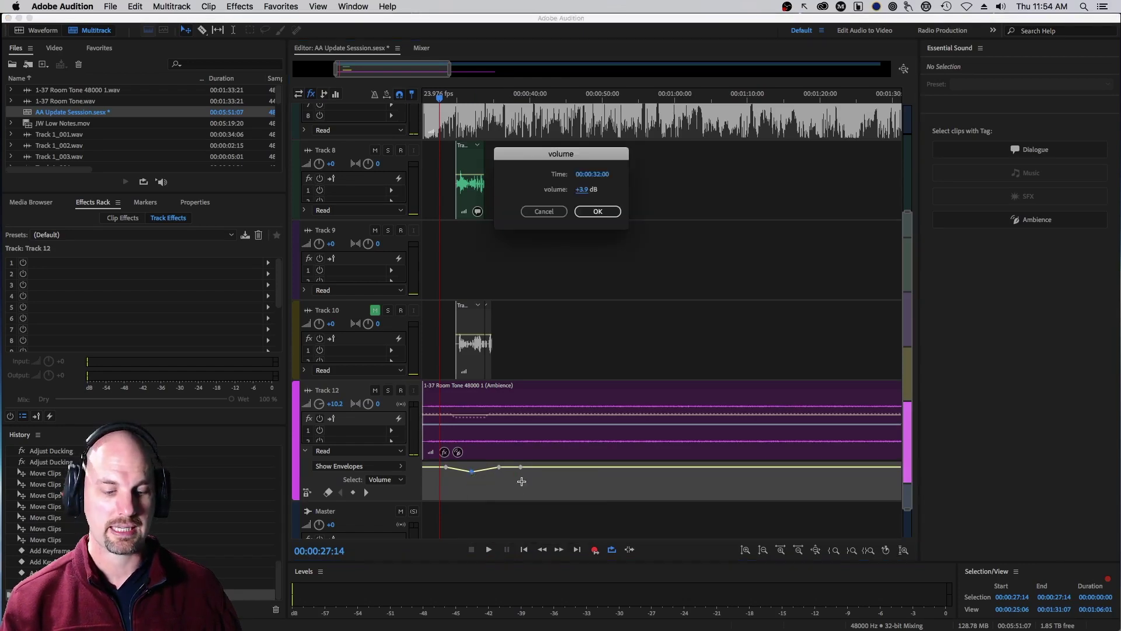
double_click(583, 193)
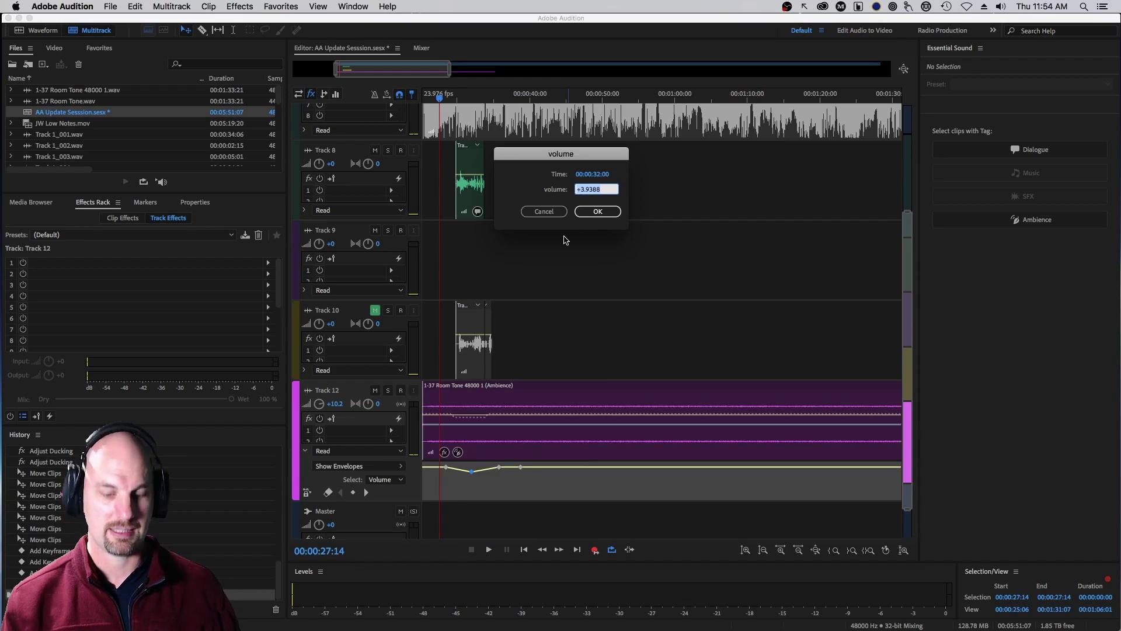
type("3.8")
key("Return")
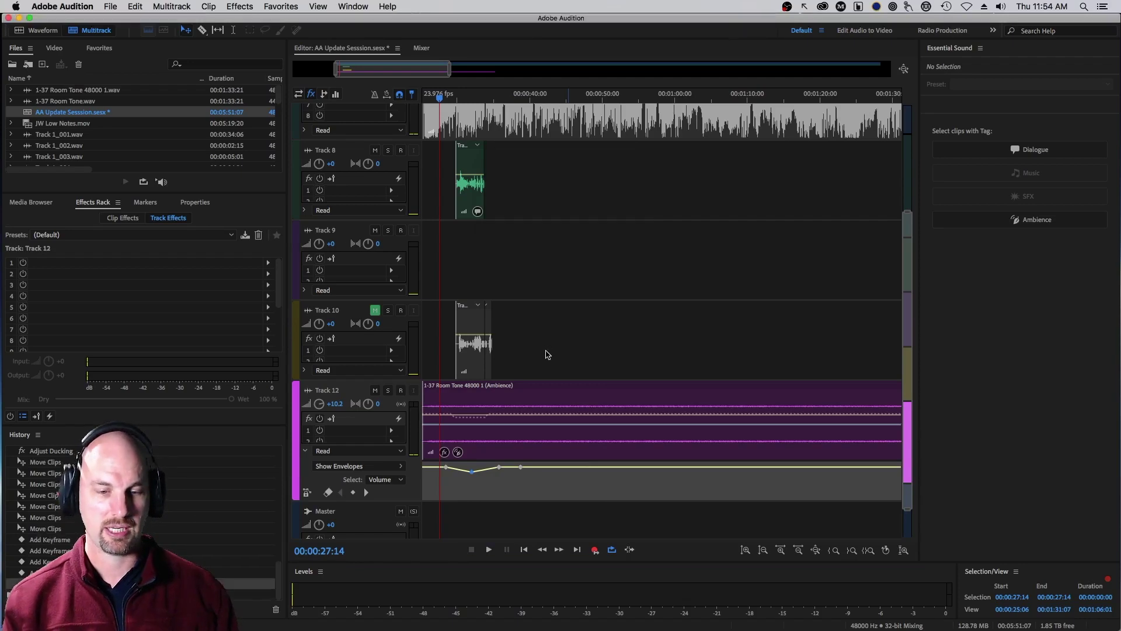
Step: Edit the same keyframe again, changing its volume value to 6
right_click(472, 470)
left_click(514, 482)
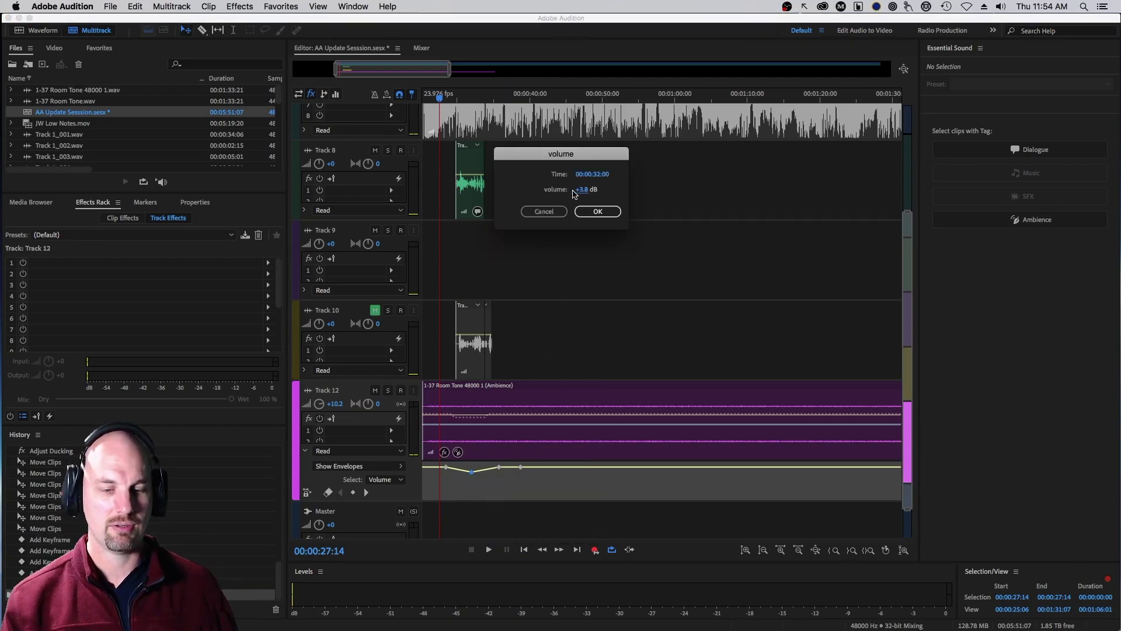
type("6")
left_click(598, 211)
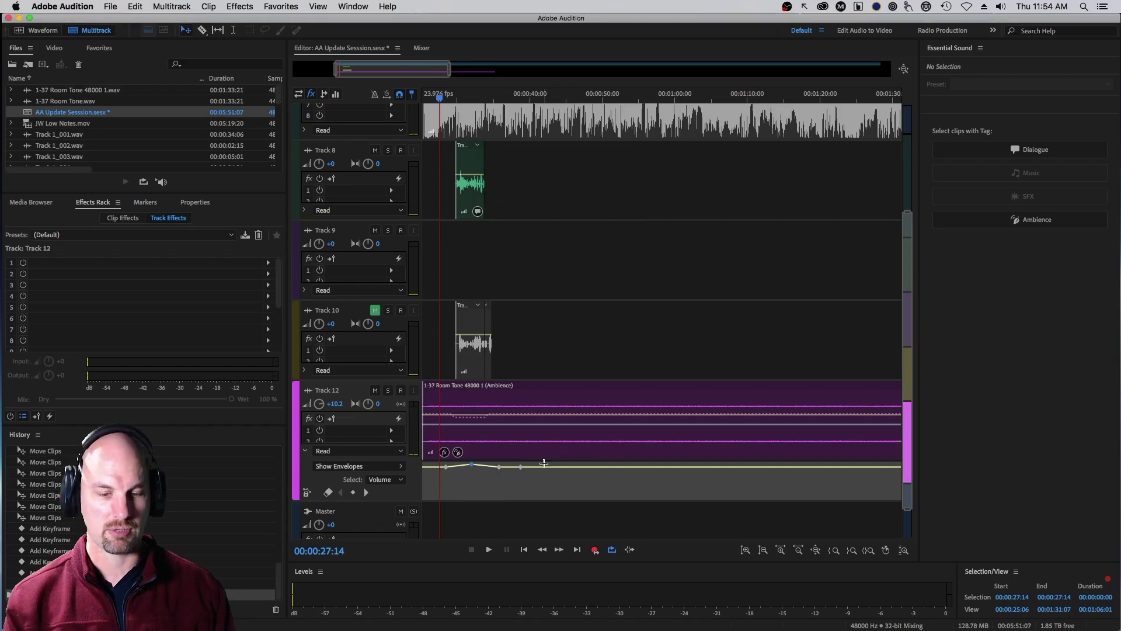